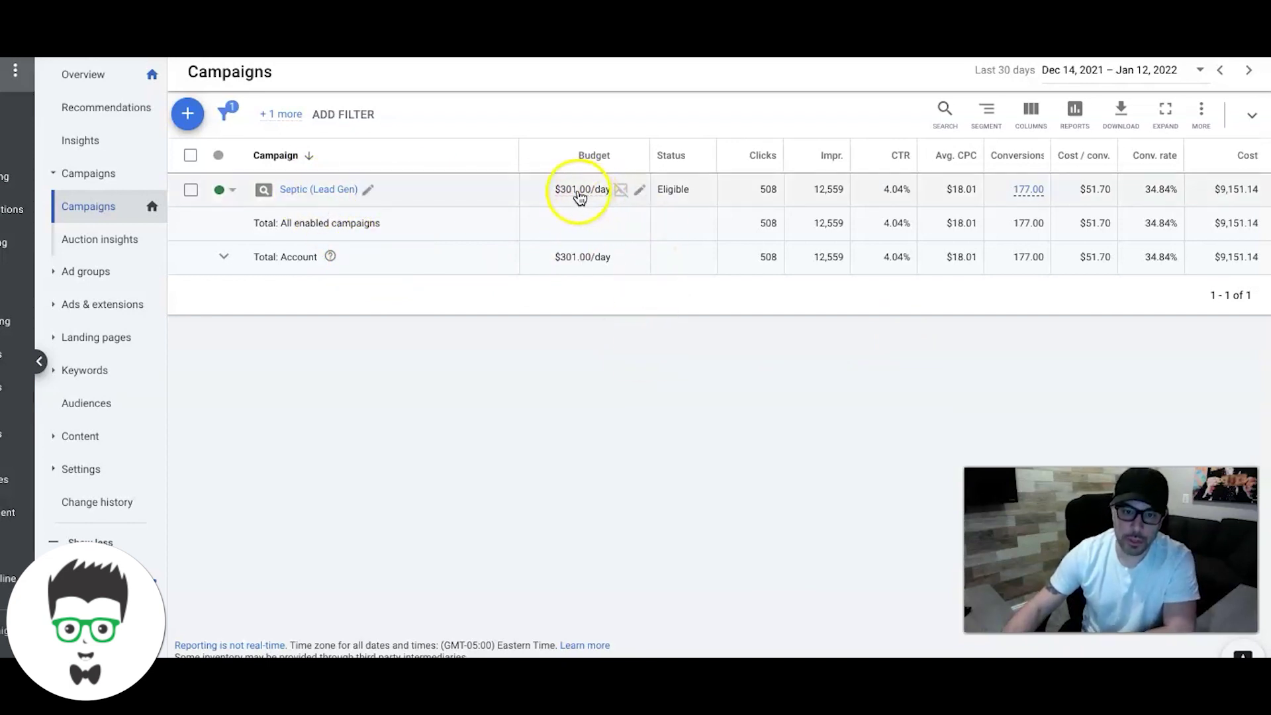
# Step: Open the Septic (Lead Gen) campaign, then its 'septic system pumping' ad group keywords (103 conversions at $44.91)
pyautogui.moveTo(579, 196)
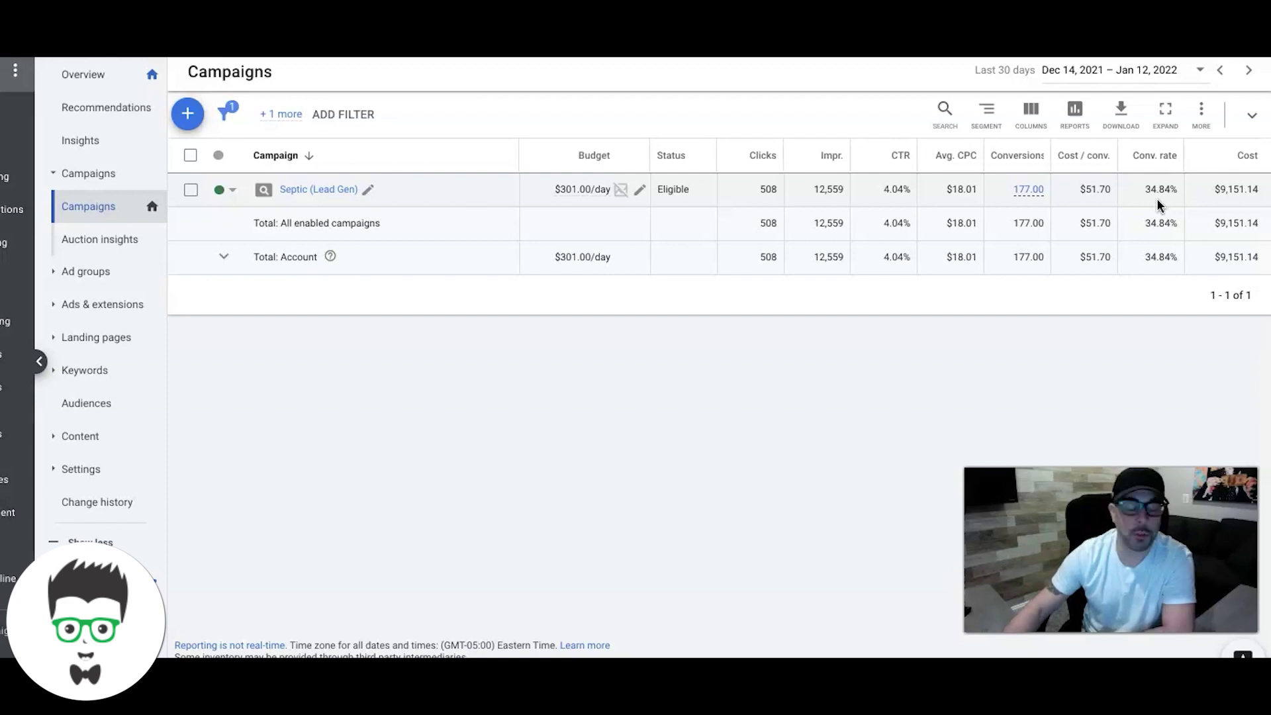
pyautogui.click(787, 388)
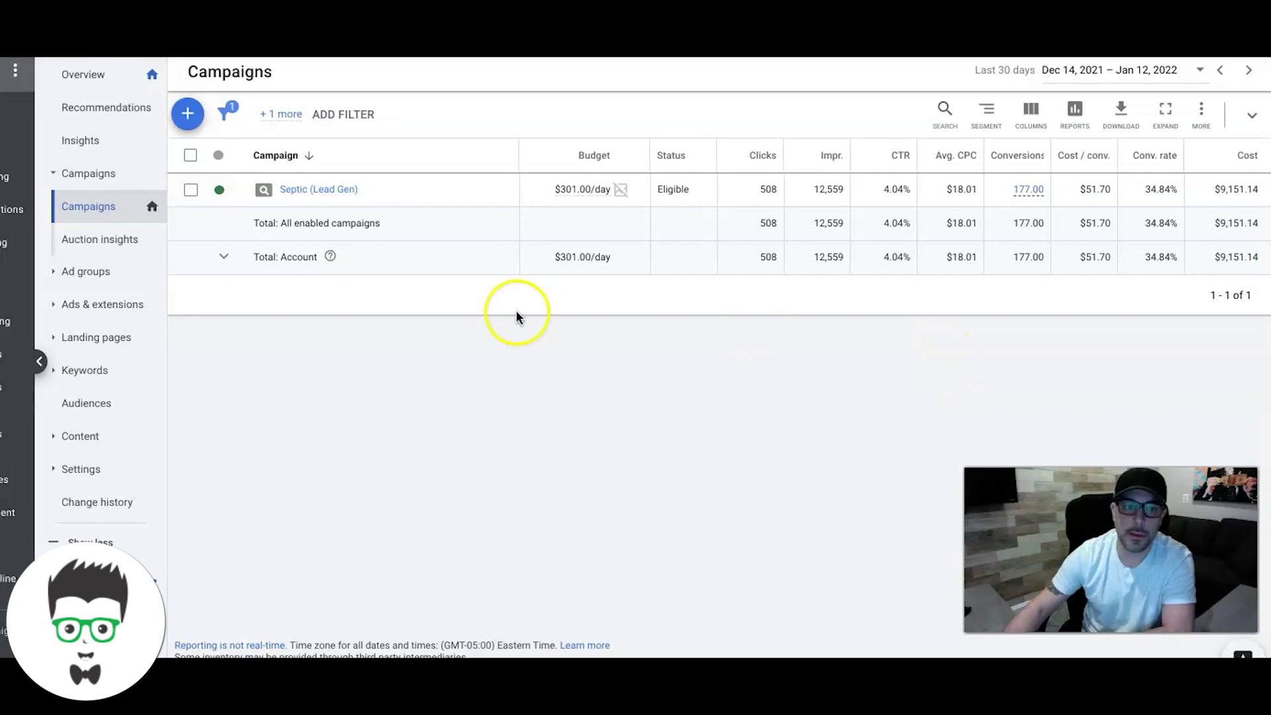
pyautogui.click(335, 192)
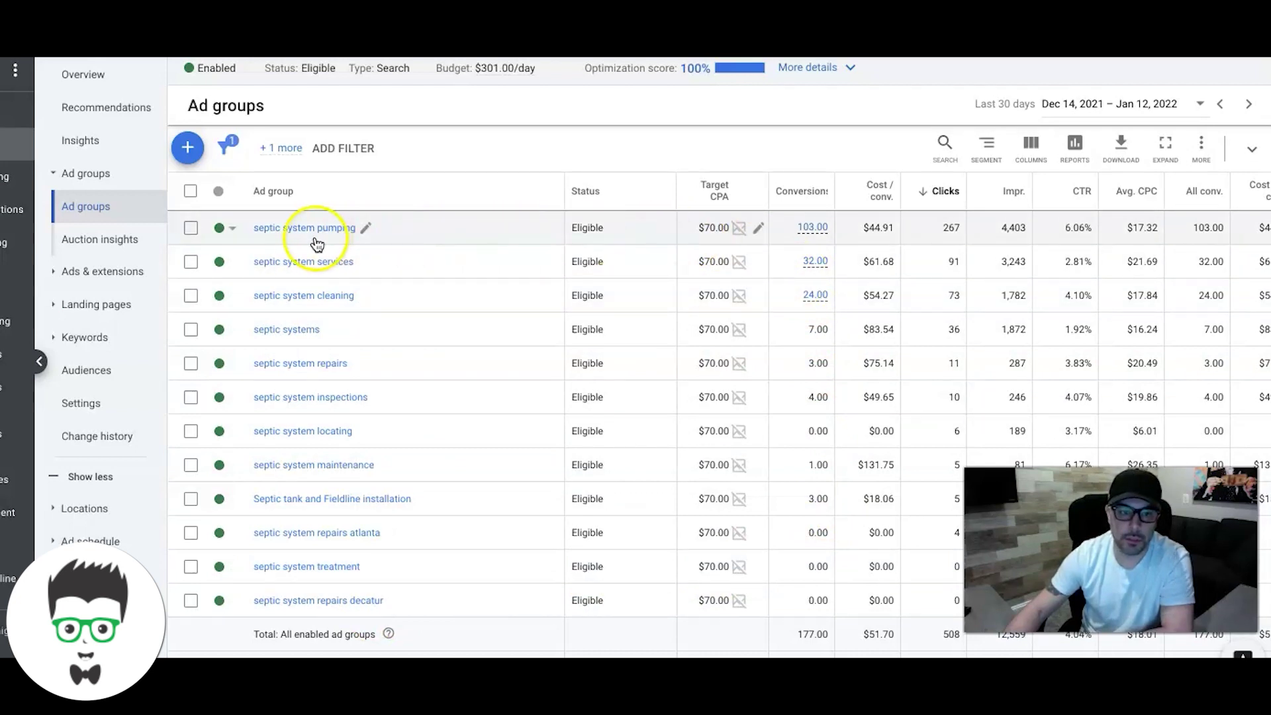
pyautogui.click(272, 231)
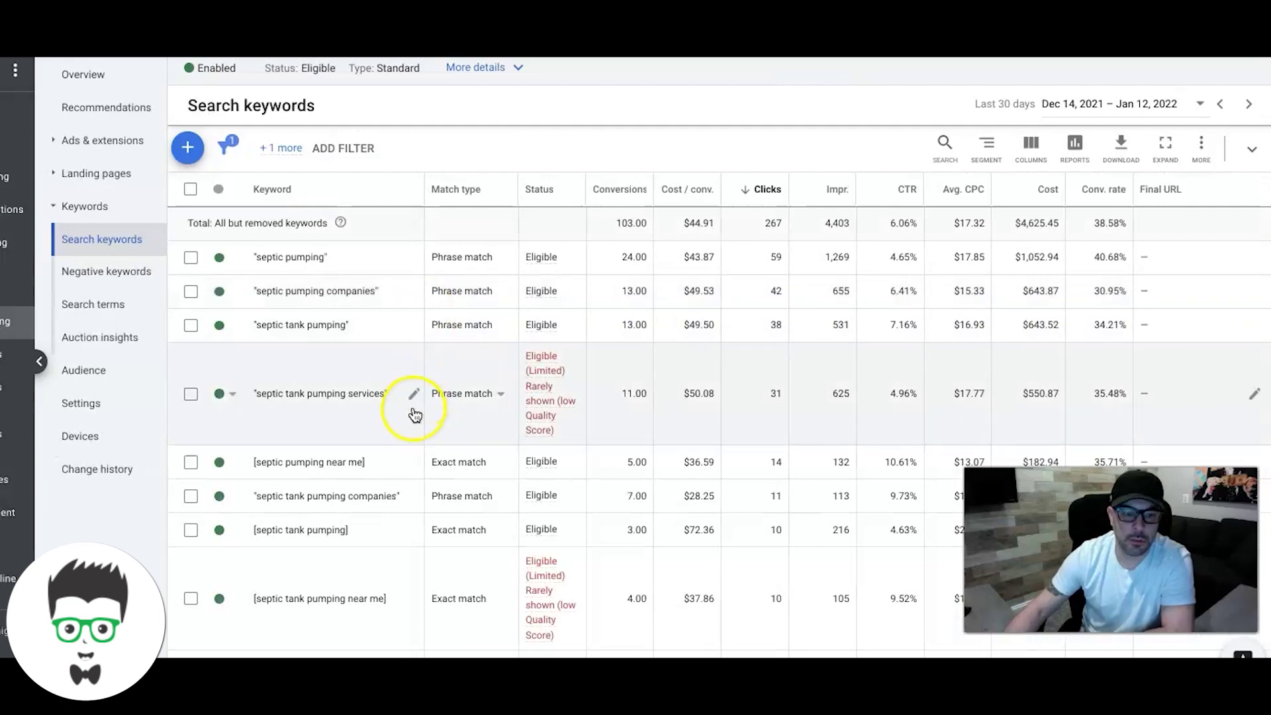
# Step: Sort the pumping ad group's keywords by number of conversions
pyautogui.scroll(-5, 415, 415)
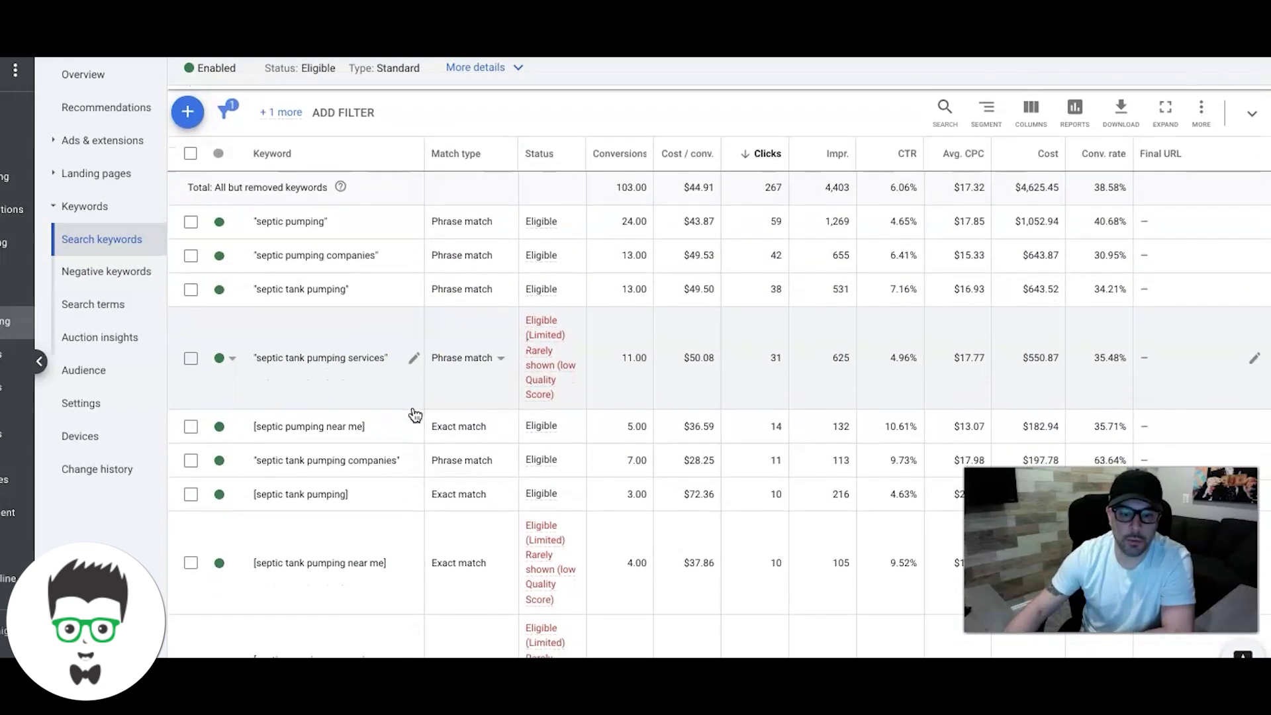
pyautogui.scroll(-1, 415, 415)
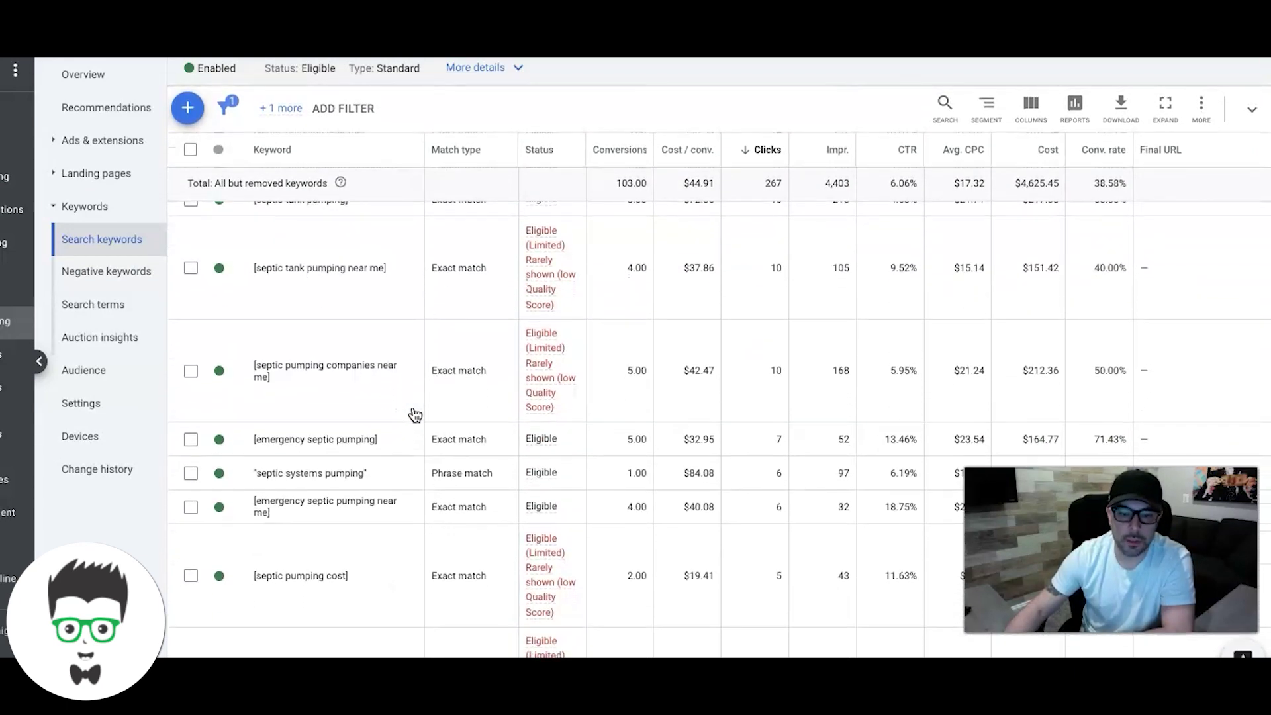
pyautogui.scroll(6, 415, 414)
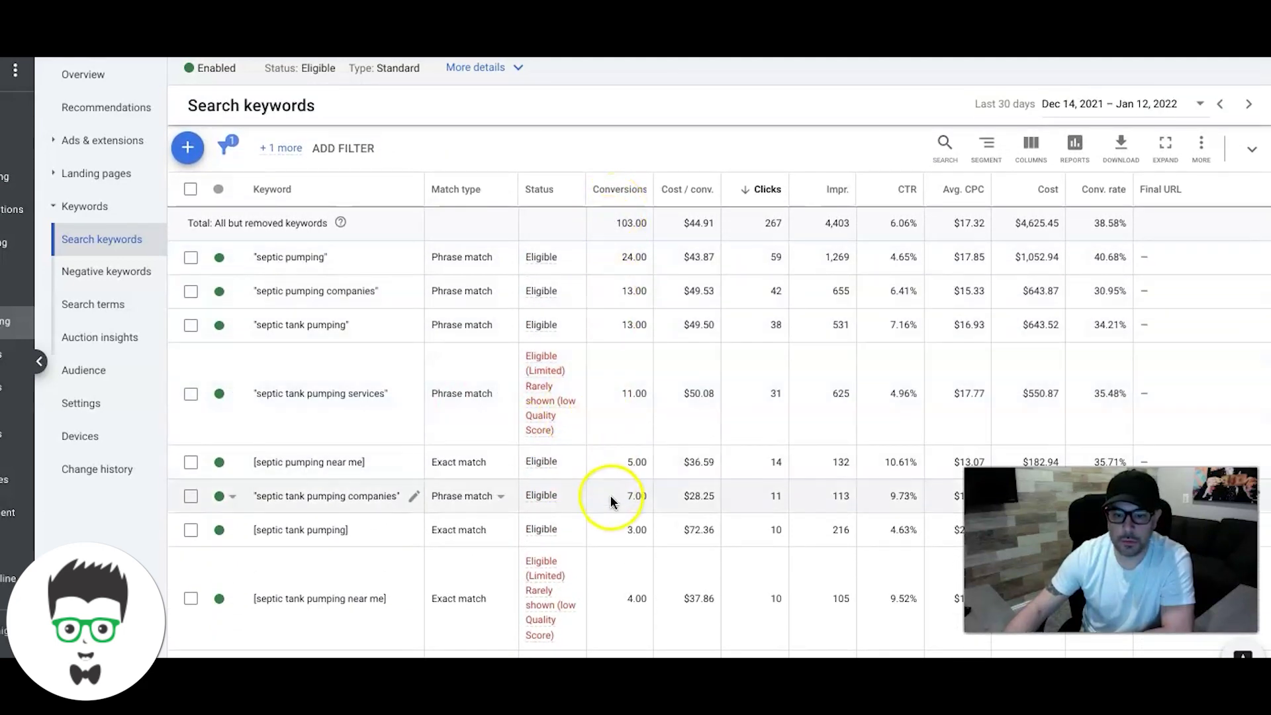
pyautogui.click(641, 196)
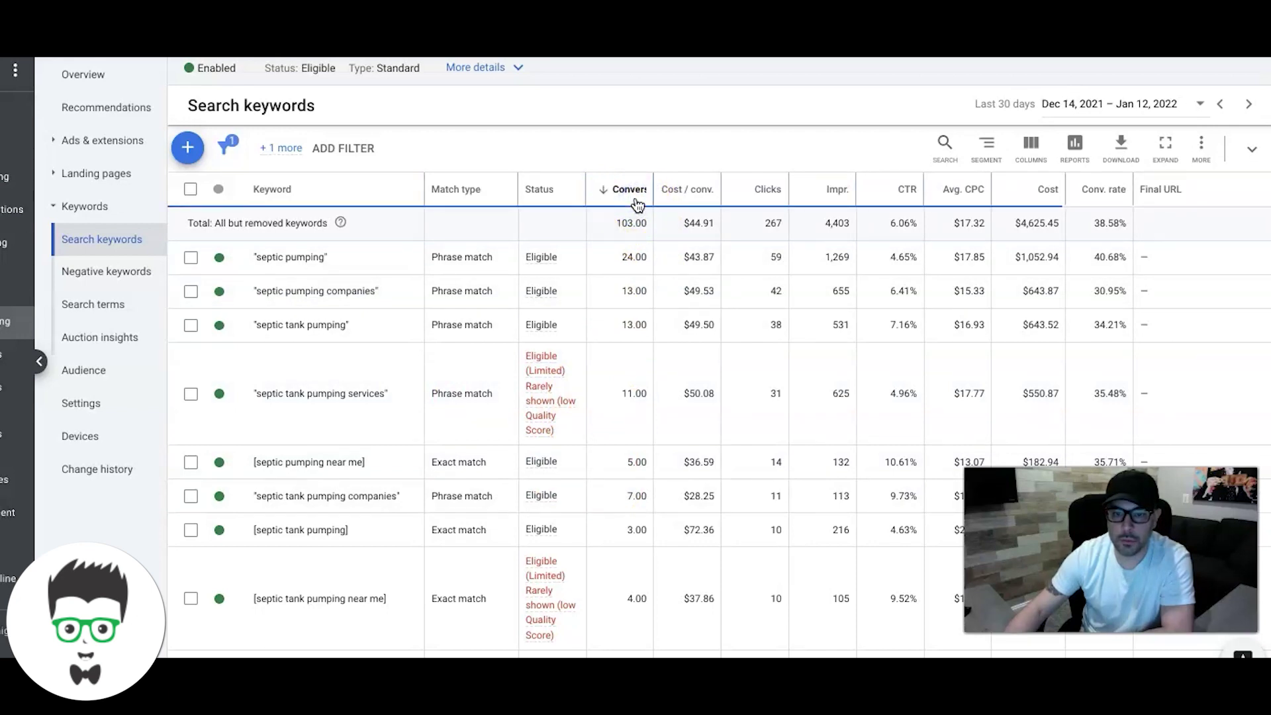
pyautogui.click(607, 394)
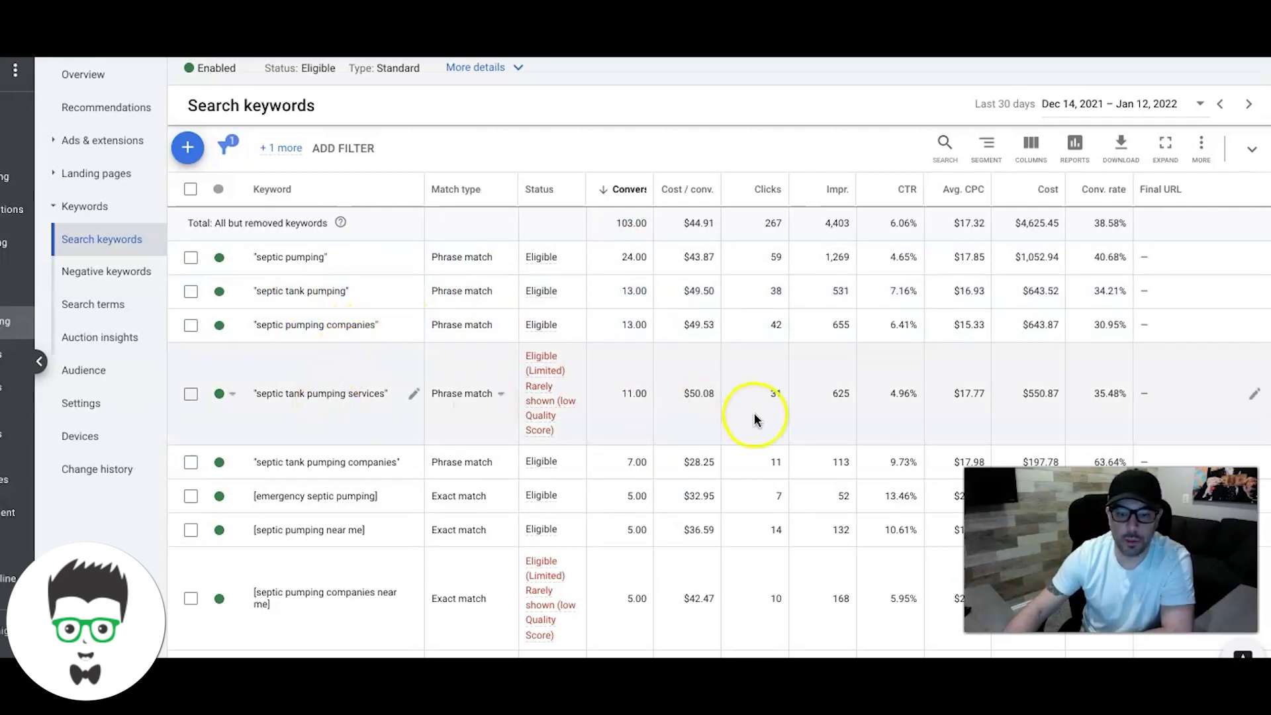
# Step: Check why a keyword is limited, then view keywords across the whole Septic (Lead Gen) campaign
pyautogui.scroll(-4, 755, 418)
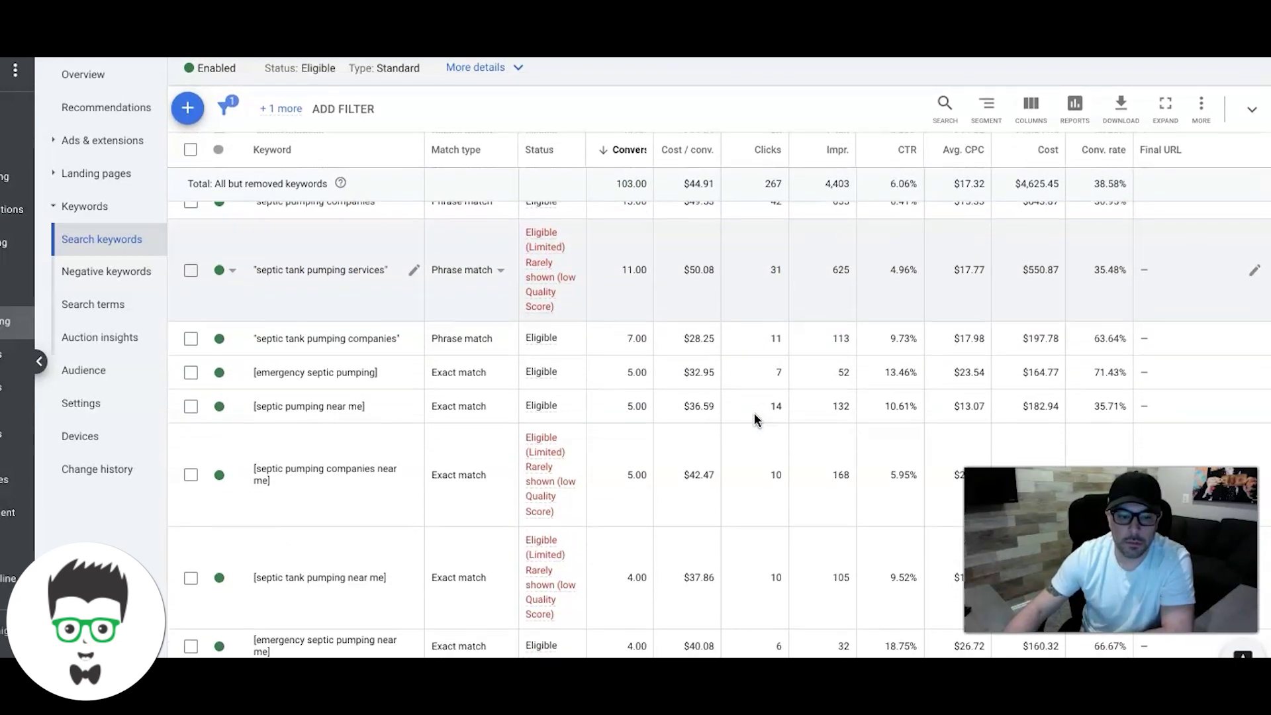
pyautogui.scroll(-5, 754, 418)
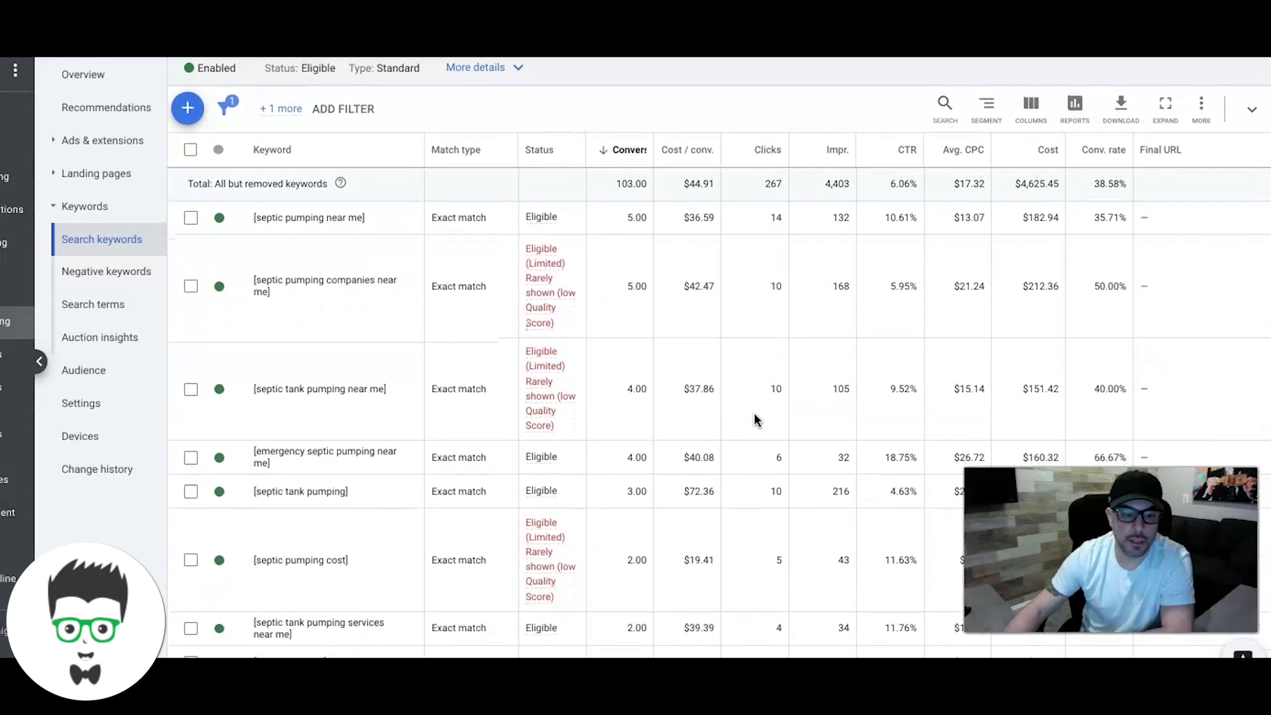
pyautogui.click(538, 365)
pyautogui.scroll(-3, 539, 364)
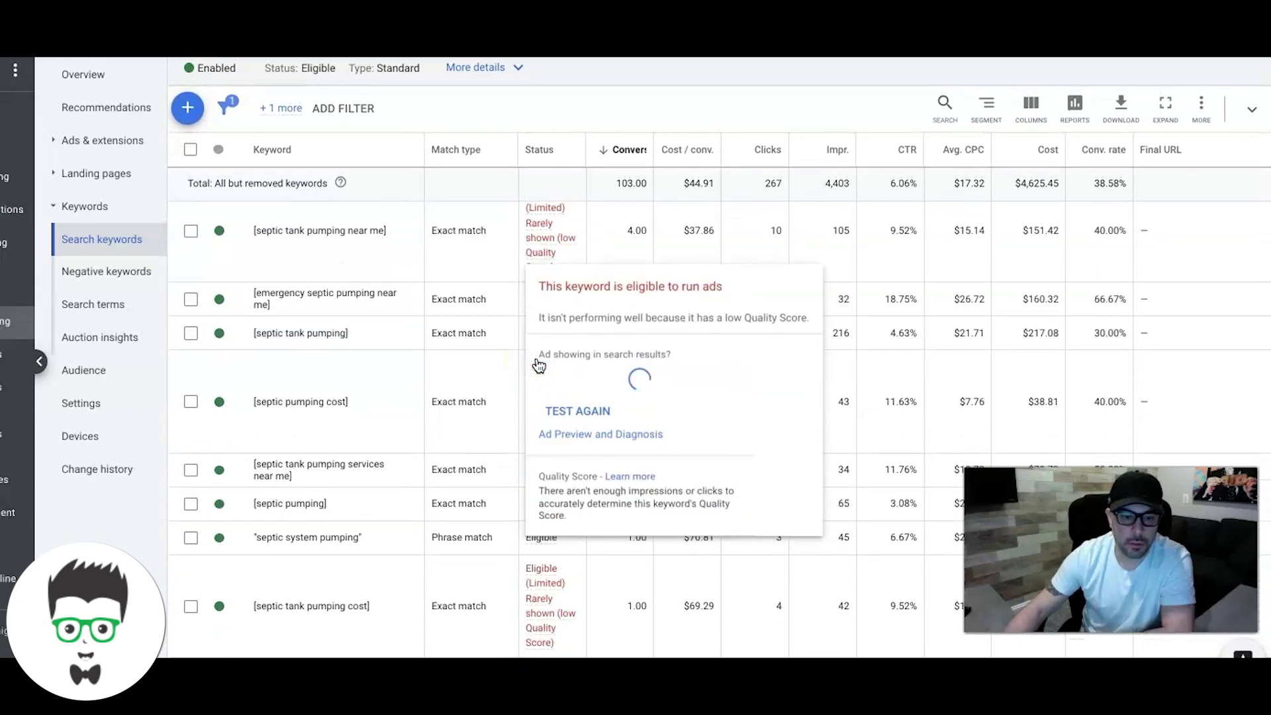
pyautogui.scroll(12, 352, 334)
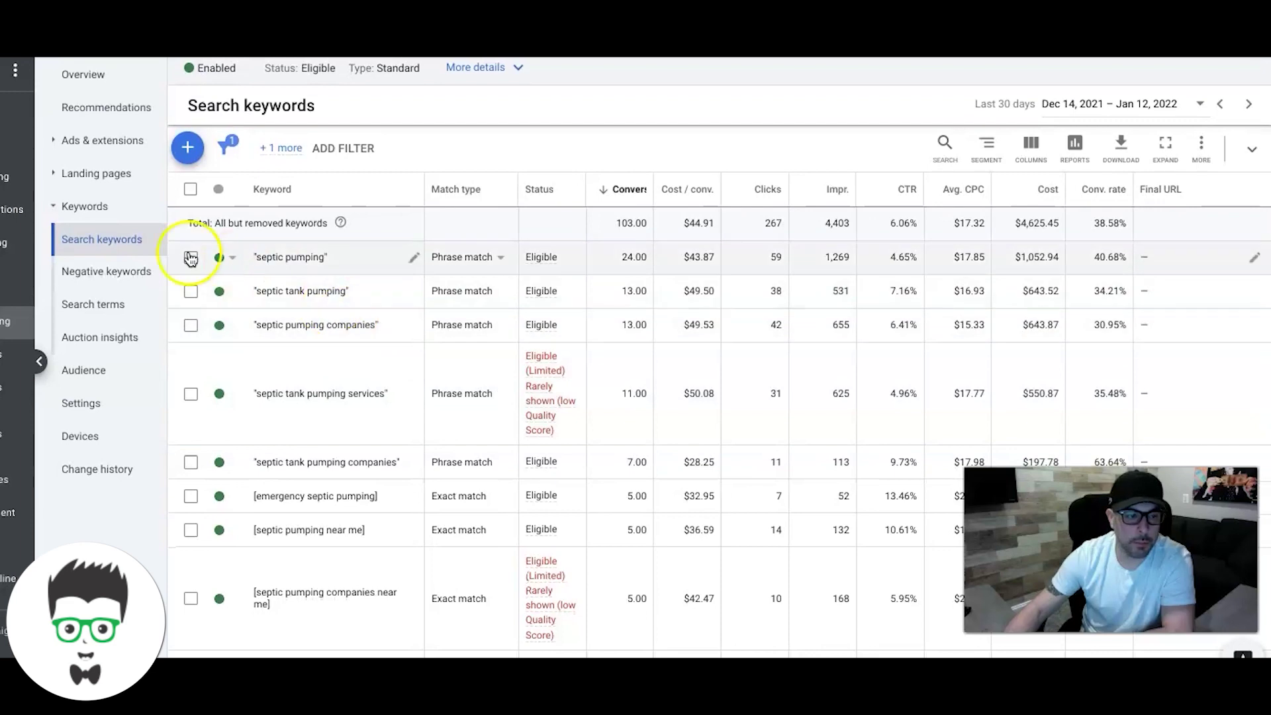
pyautogui.click(17, 143)
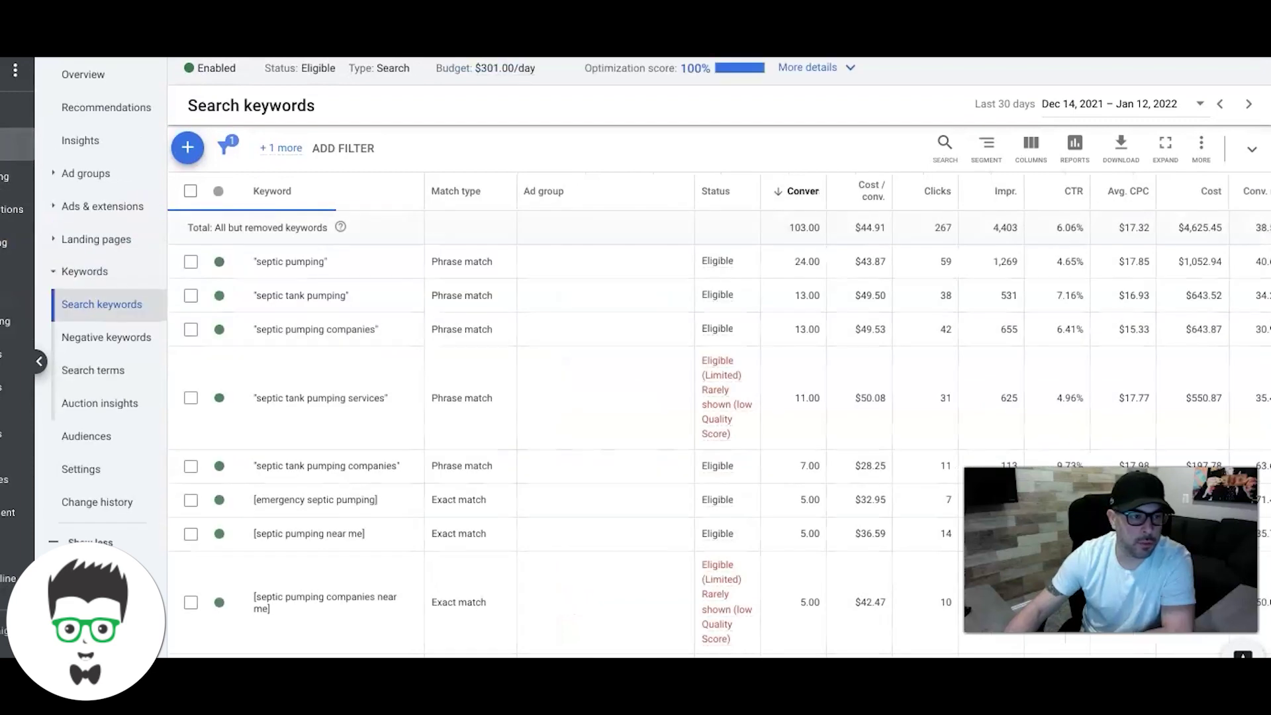
# Step: Open the 'septic system services' ad group from the campaign's ad groups and browse its keywords
pyautogui.click(93, 176)
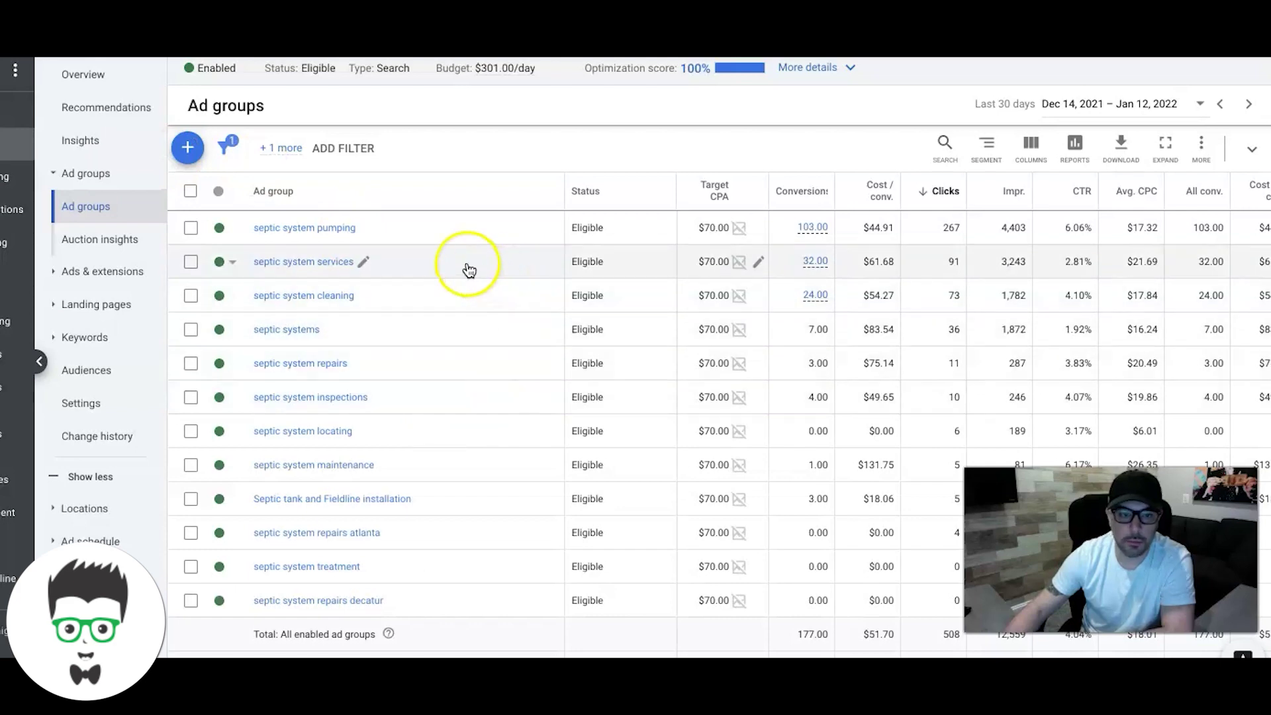
pyautogui.click(314, 263)
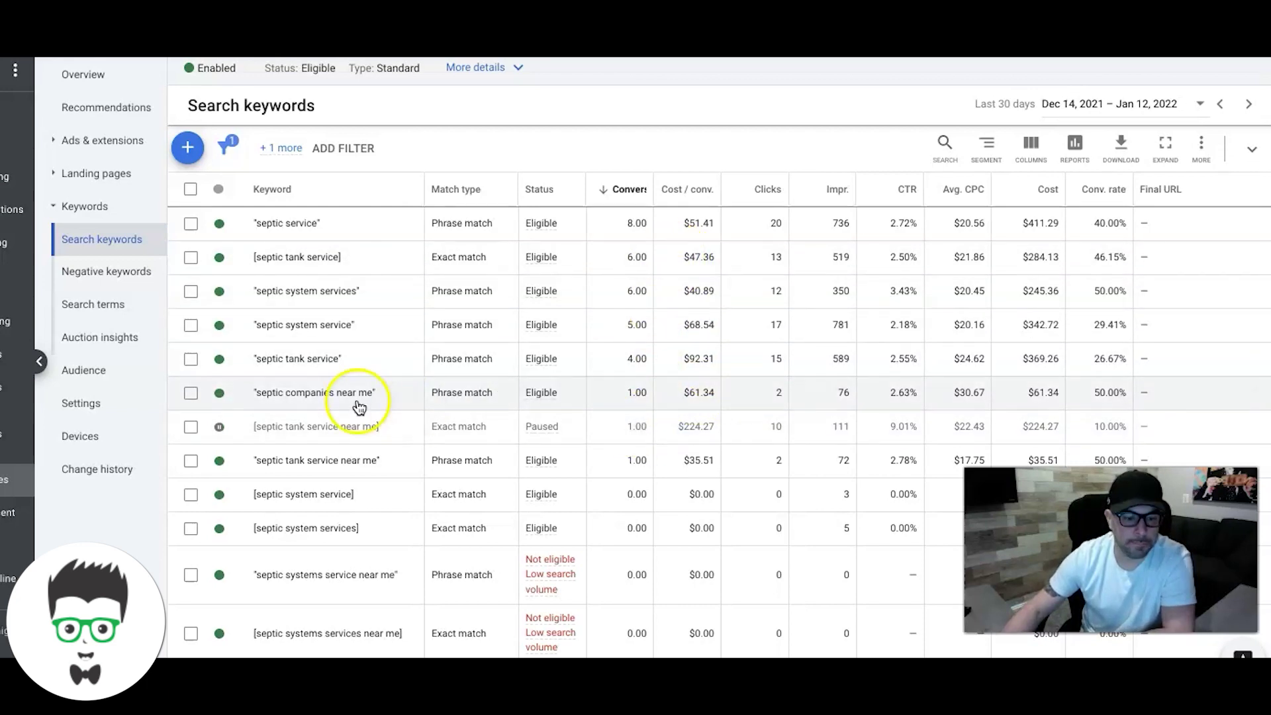
pyautogui.scroll(-3, 337, 406)
pyautogui.scroll(3, 337, 405)
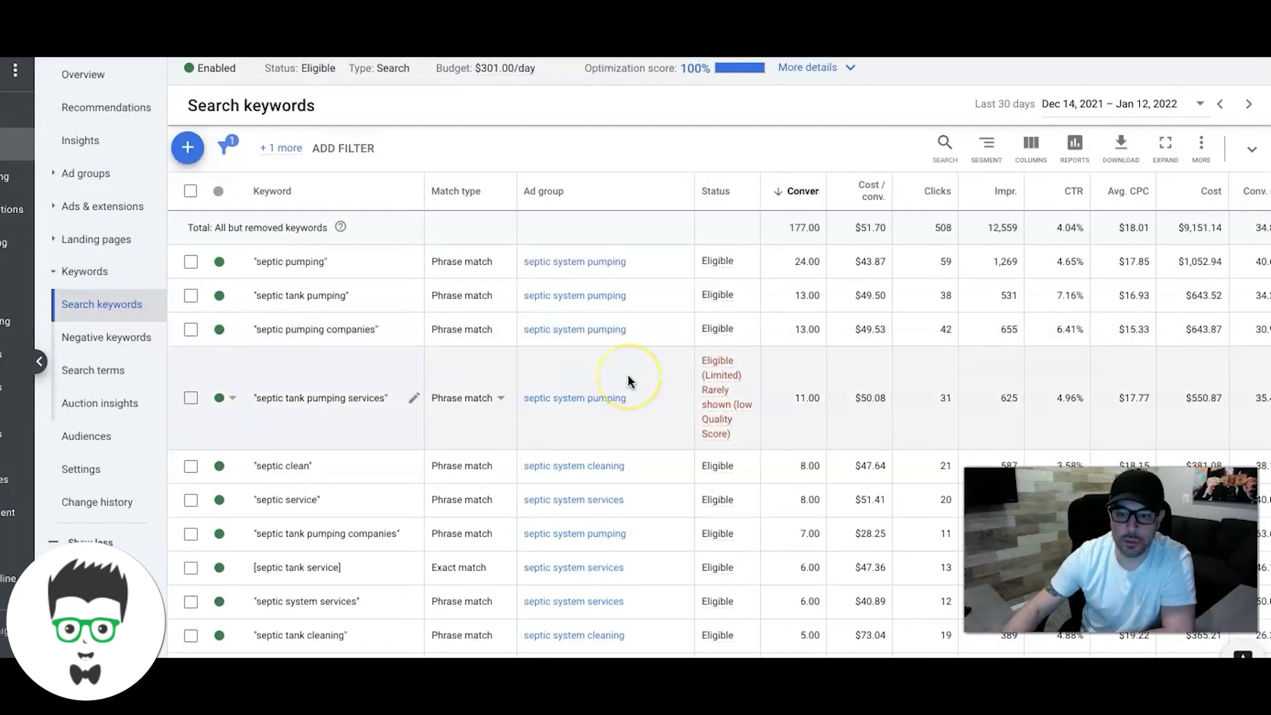
# Step: Scroll through the campaign-wide keywords ranked by conversions, led by 'septic pumping' with 24
pyautogui.scroll(-3, 629, 380)
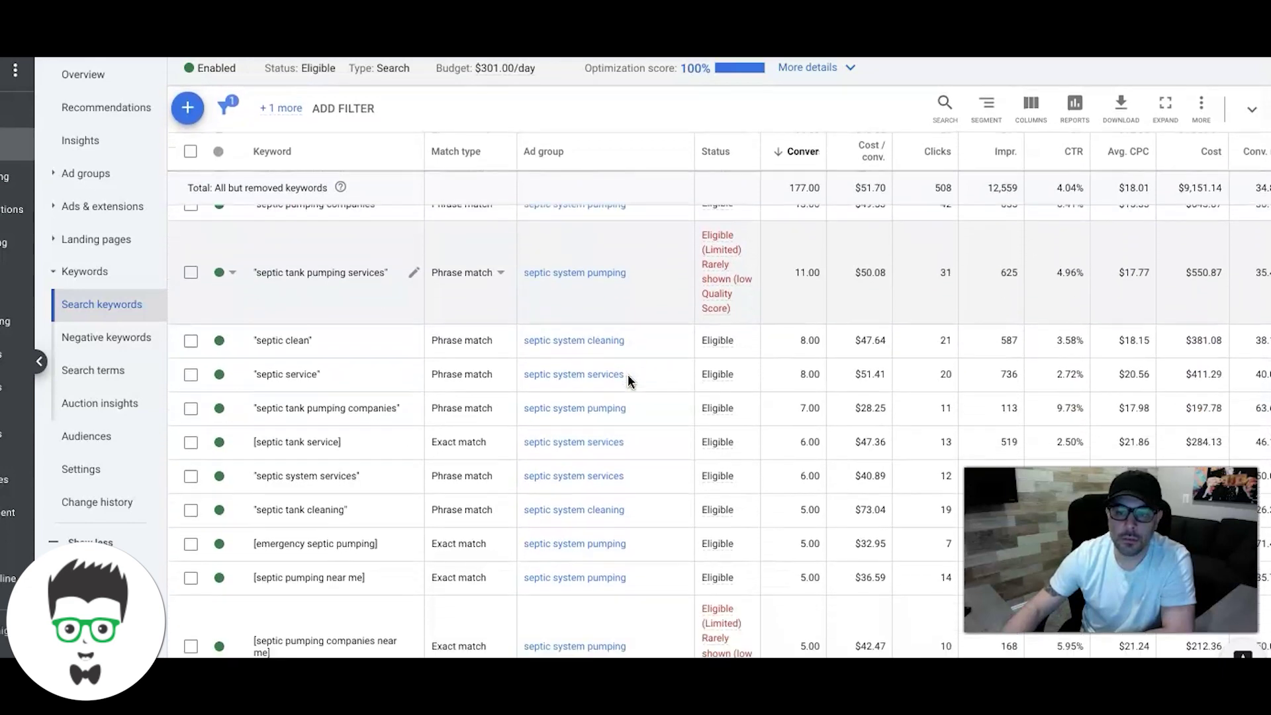
pyautogui.scroll(-2, 629, 381)
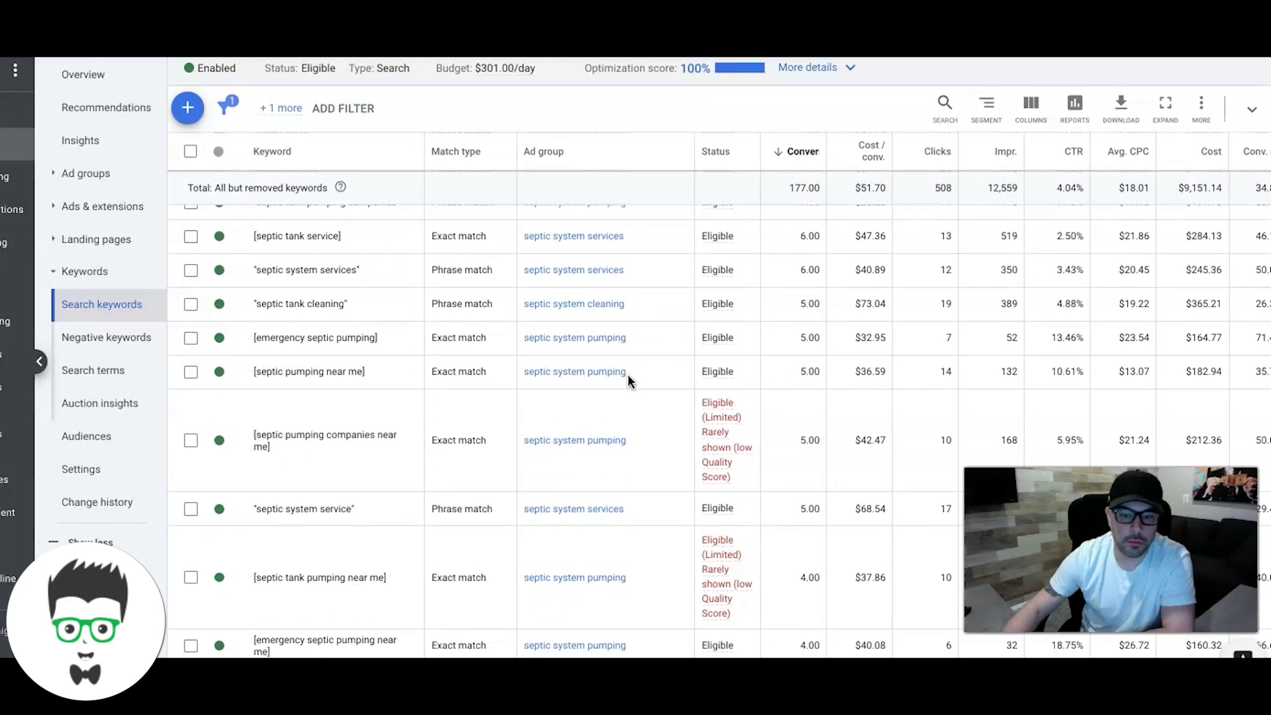
pyautogui.scroll(-1, 628, 379)
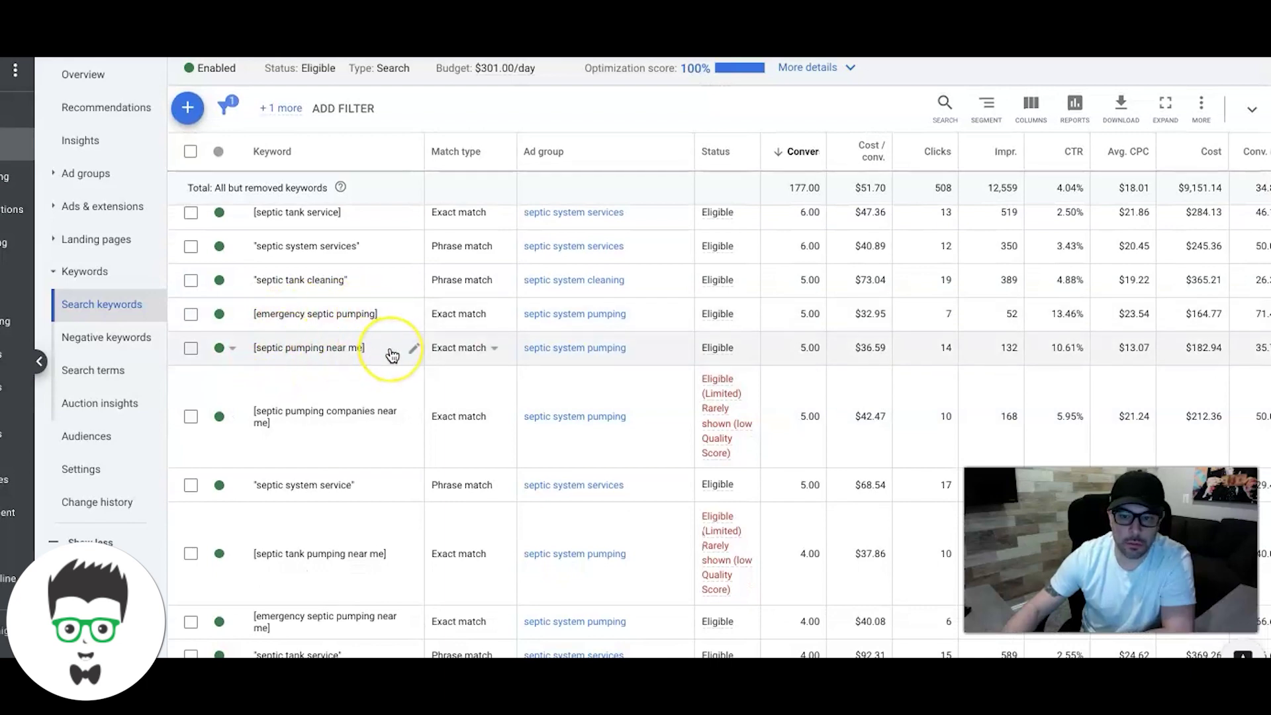
pyautogui.scroll(-3, 390, 356)
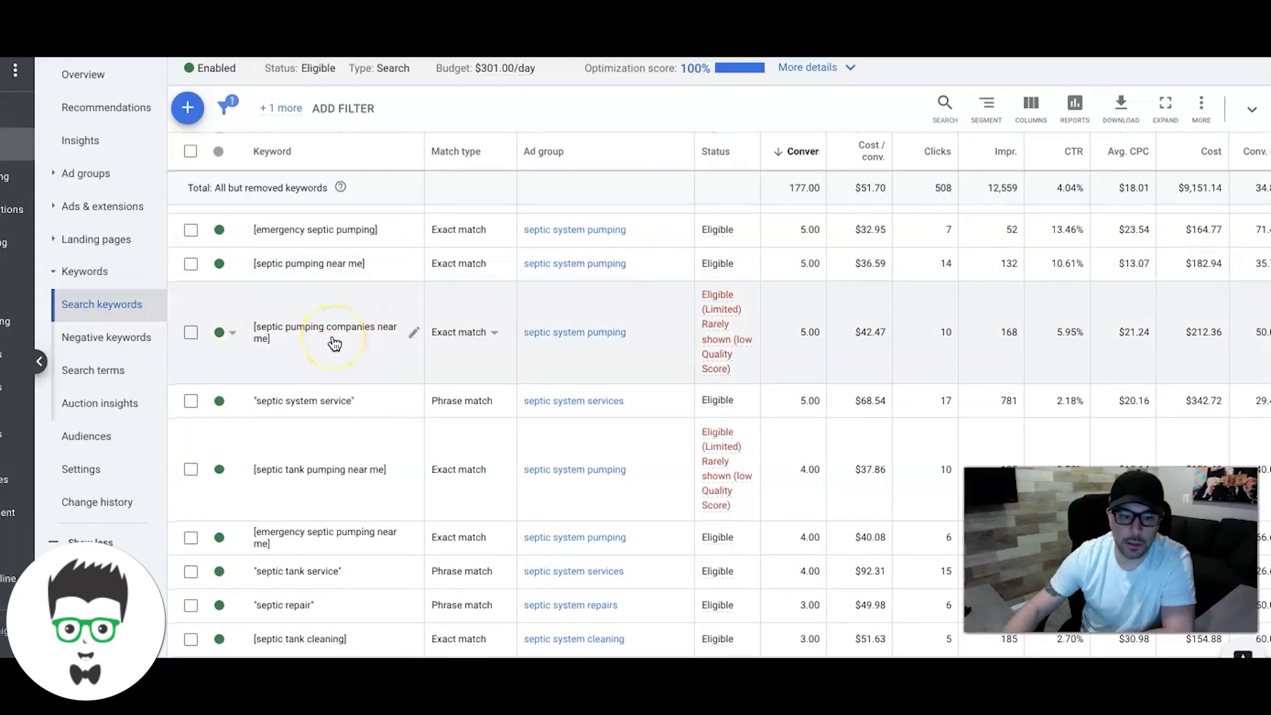
pyautogui.scroll(-5, 334, 342)
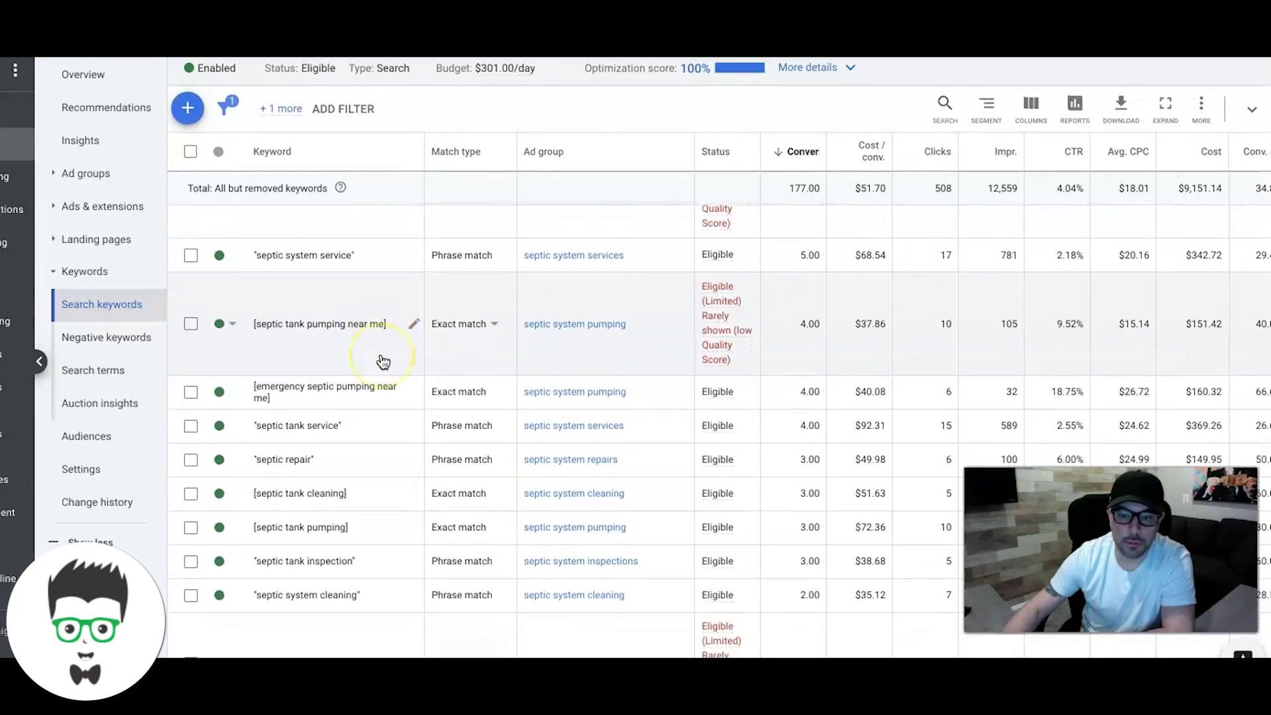
pyautogui.scroll(-5, 383, 361)
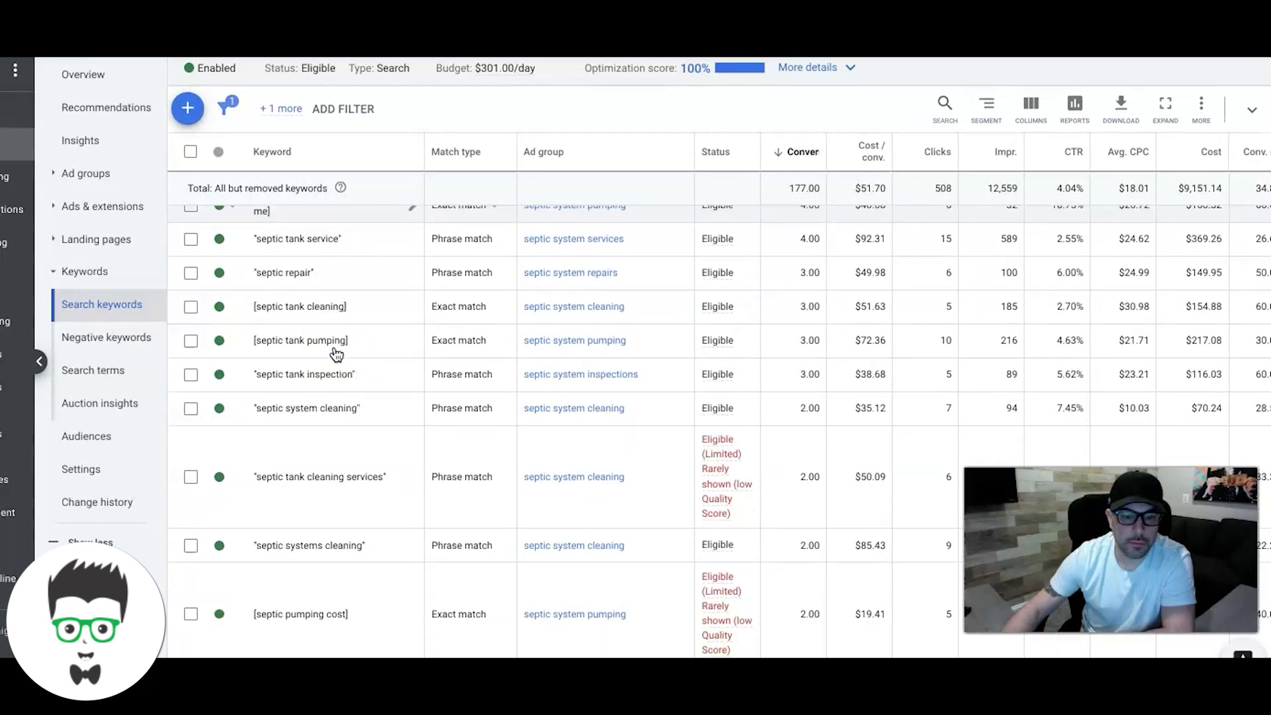
pyautogui.scroll(-10, 336, 355)
pyautogui.scroll(20, 337, 355)
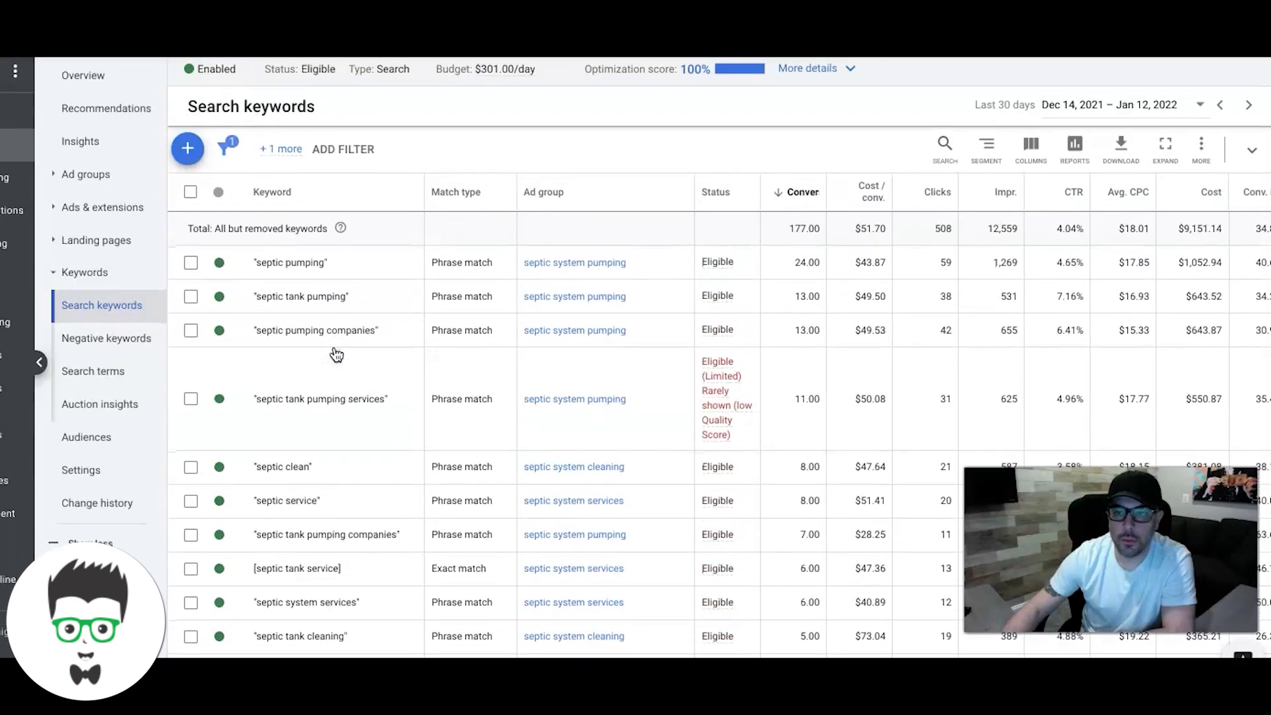
# Step: Review the conversion actions summary, then return to search keywords sorted by interactions
pyautogui.click(890, 40)
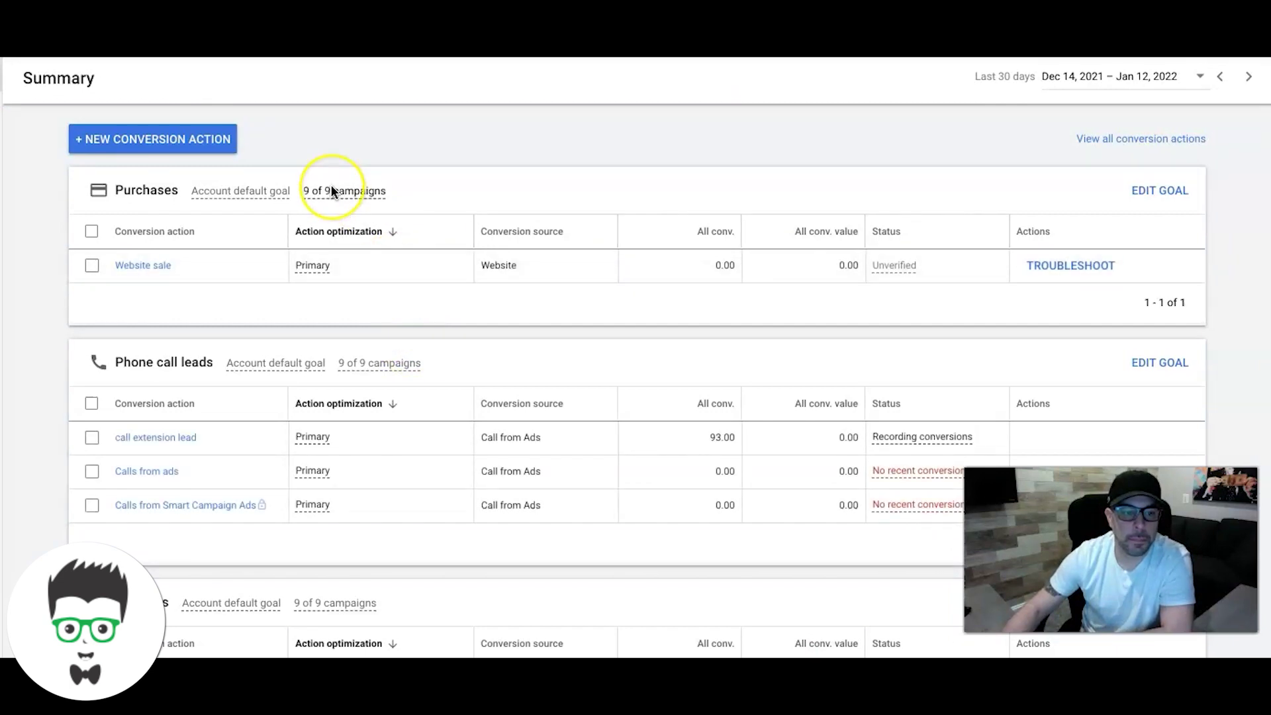
pyautogui.scroll(-2, 331, 190)
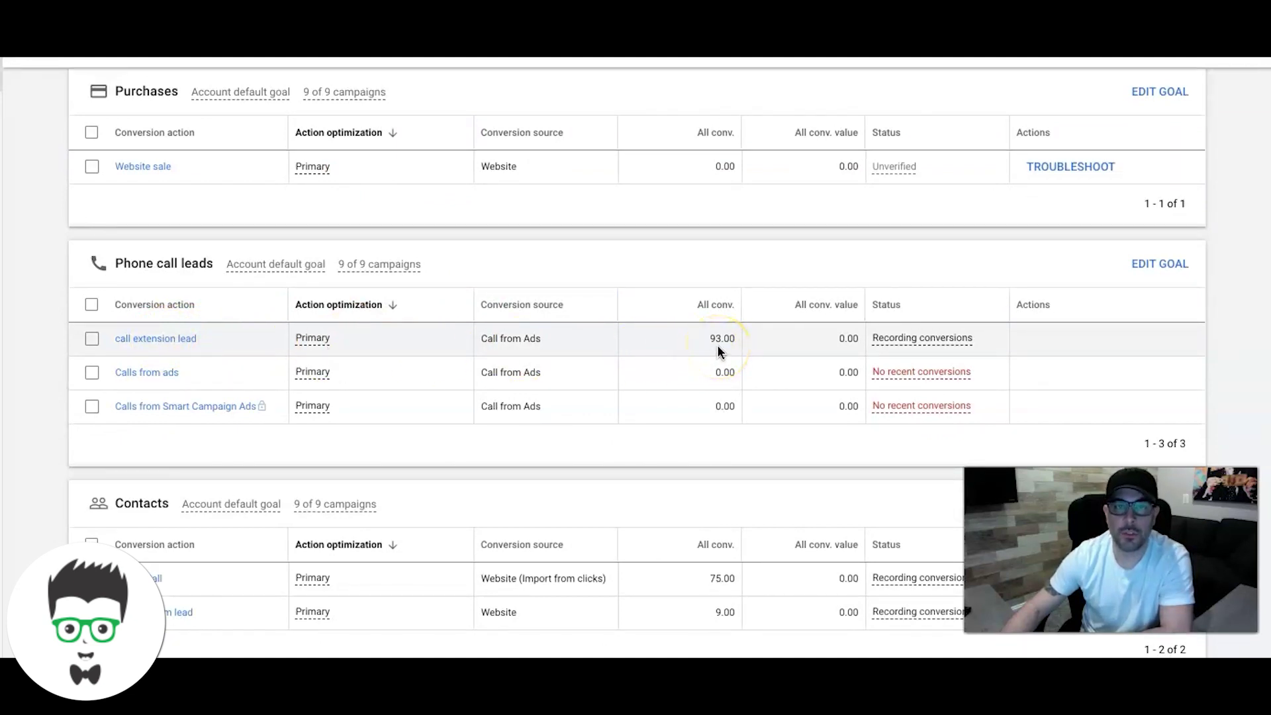
pyautogui.scroll(2, 682, 348)
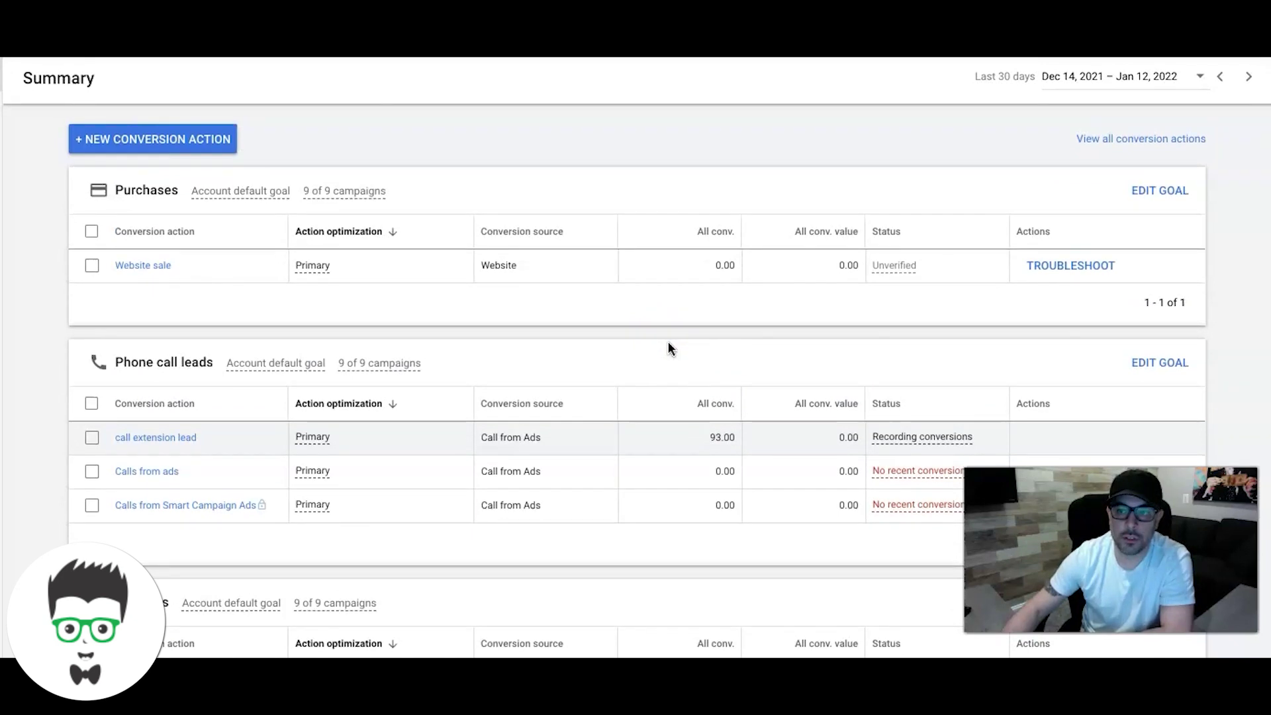
pyautogui.scroll(-1, 628, 283)
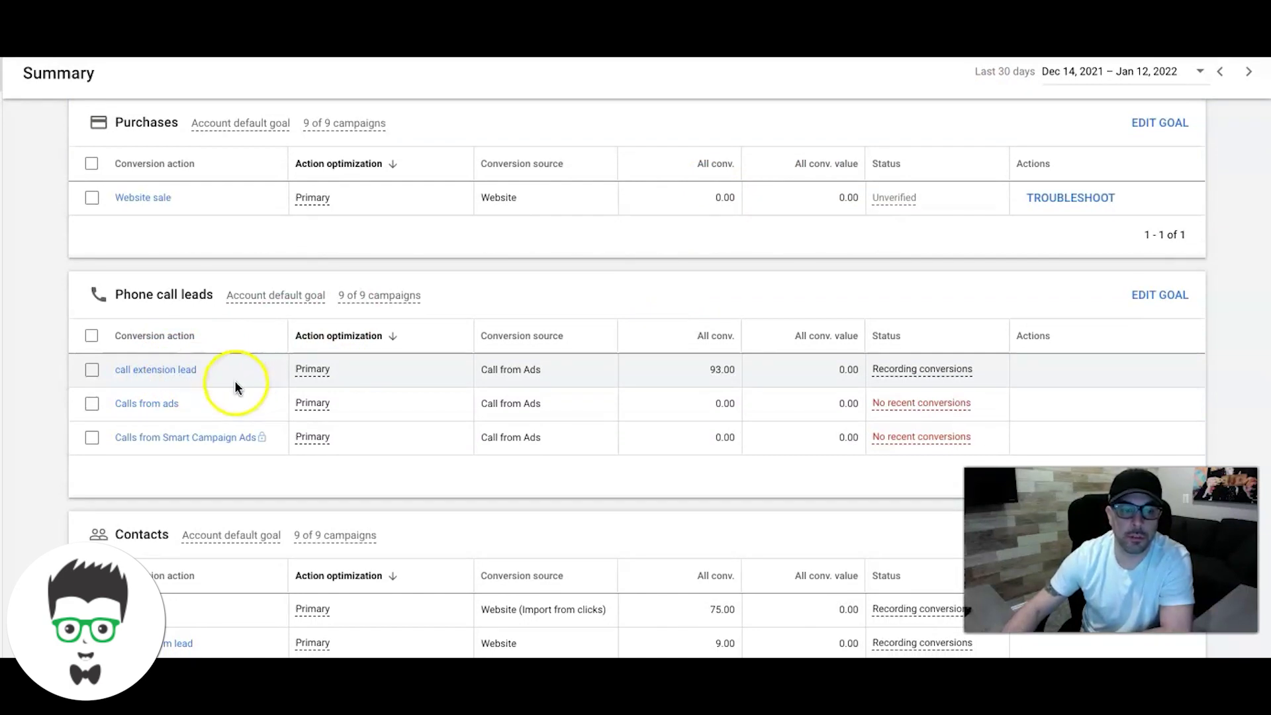
pyautogui.scroll(-3, 411, 379)
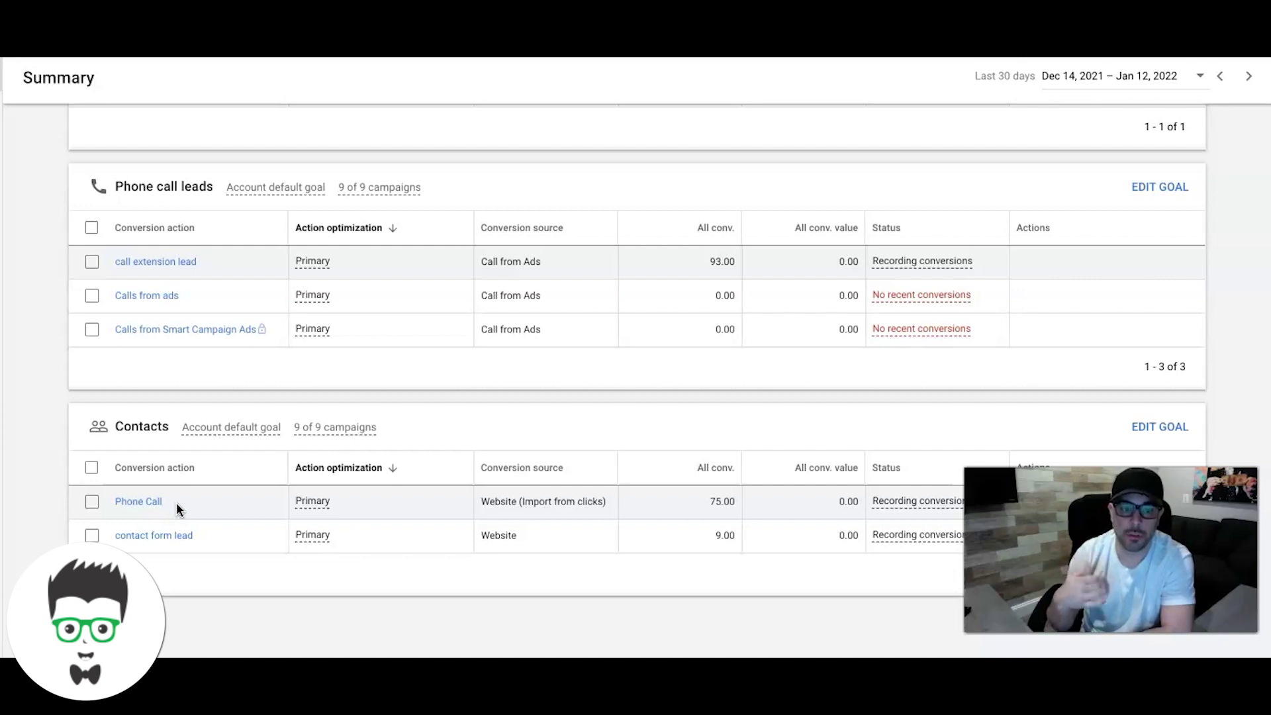
pyautogui.click(122, 504)
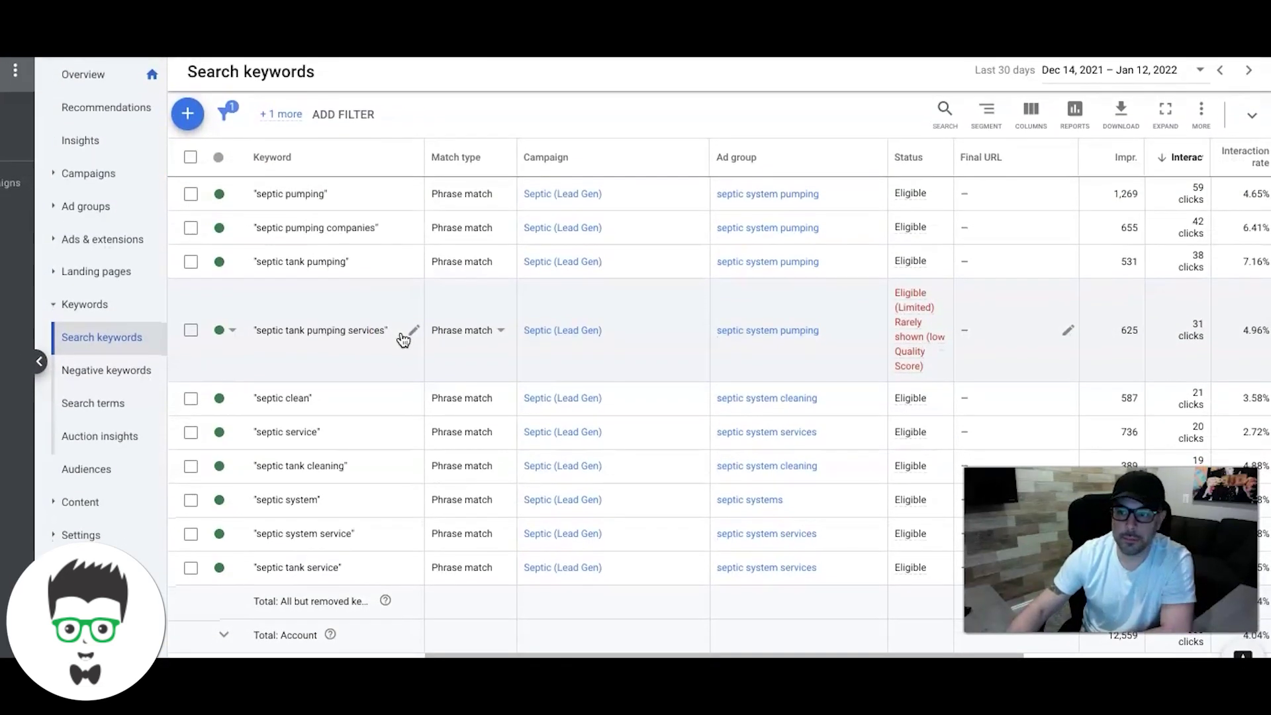
# Step: Check keyword Cost and Conv. rate columns and why 'septic tank pumping services' is limited
pyautogui.hscroll(5, 403, 339)
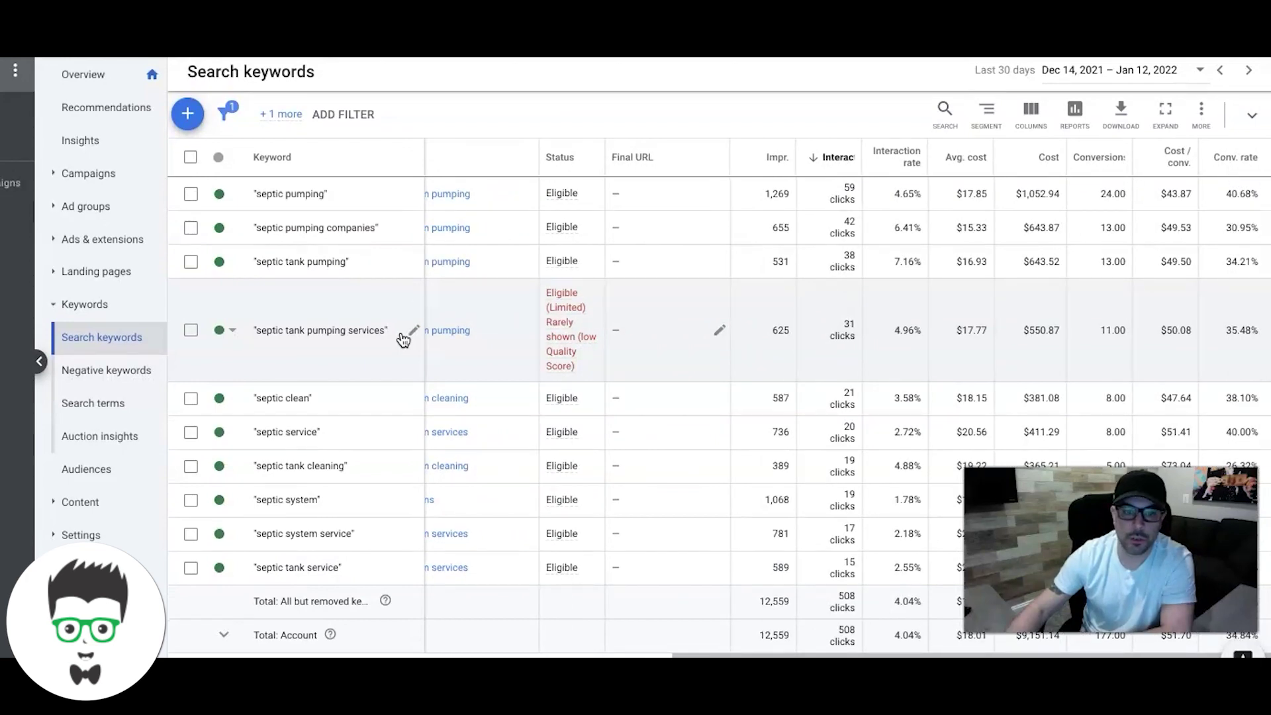
pyautogui.scroll(-1, 403, 339)
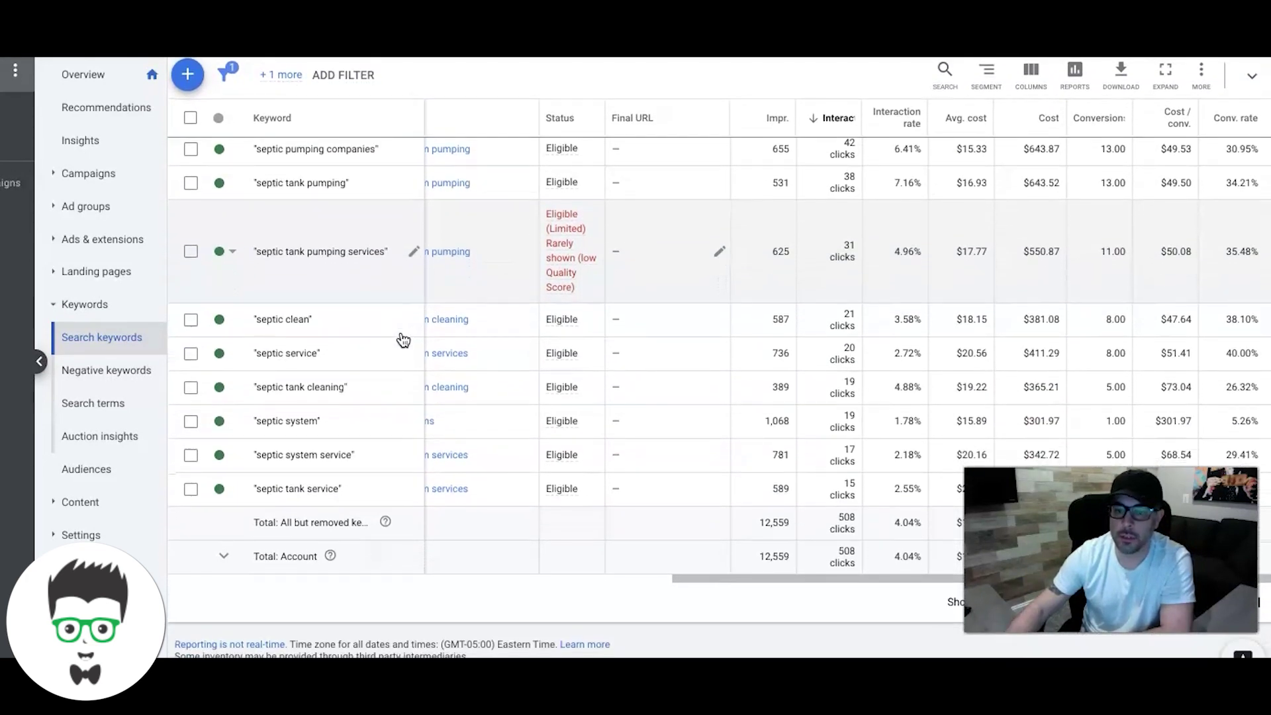
pyautogui.scroll(1, 403, 339)
pyautogui.click(544, 327)
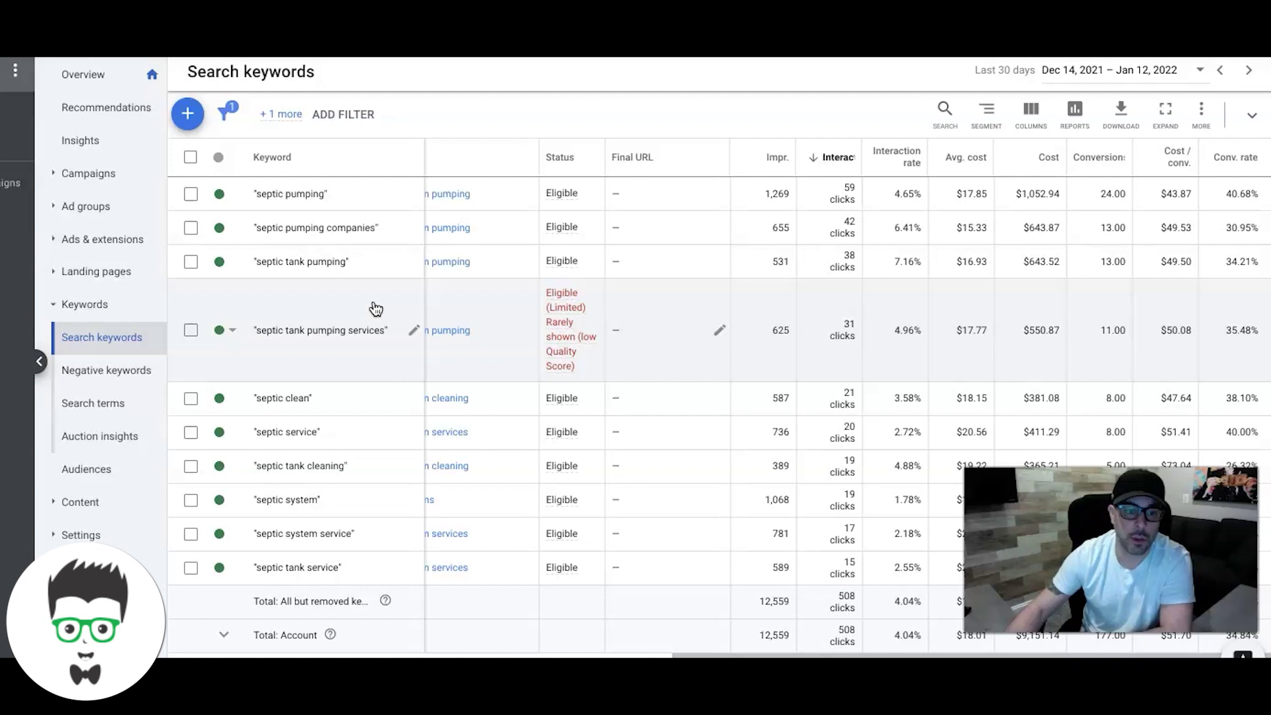
# Step: Open the campaigns overview showing Septic (Lead Gen) at 508 clicks and $9,151.14 cost
pyautogui.click(509, 315)
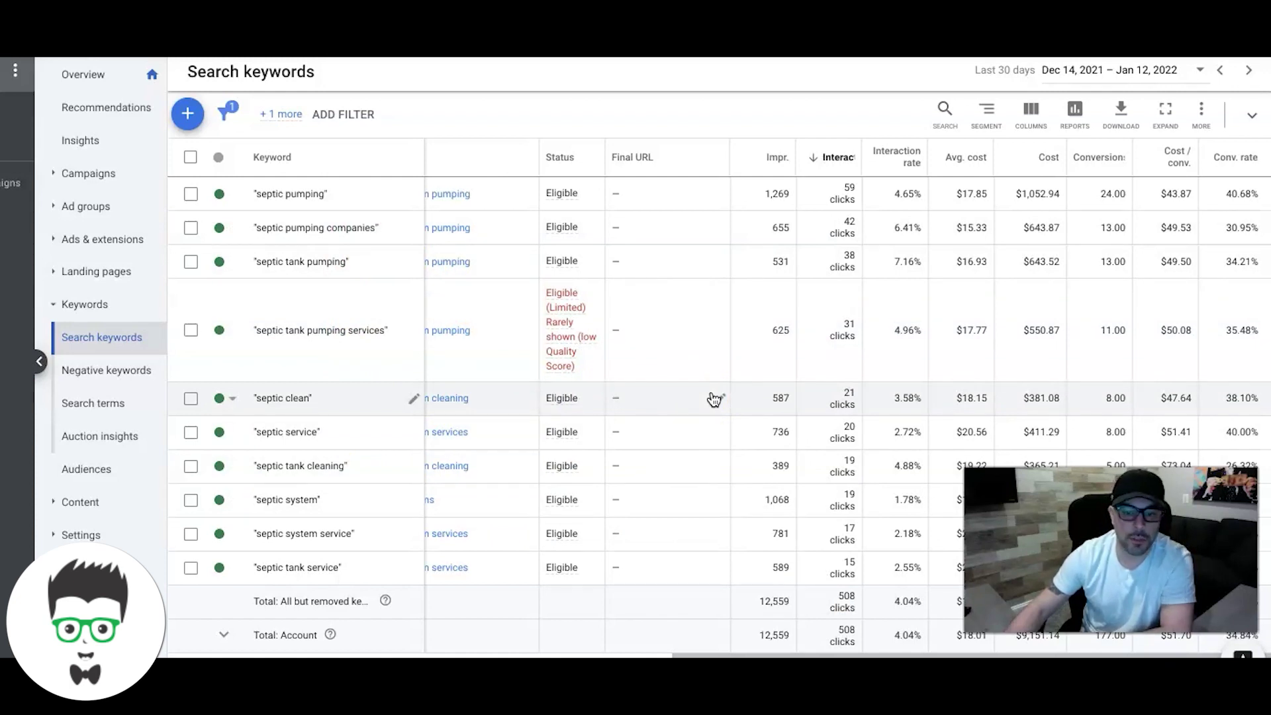
pyautogui.click(459, 364)
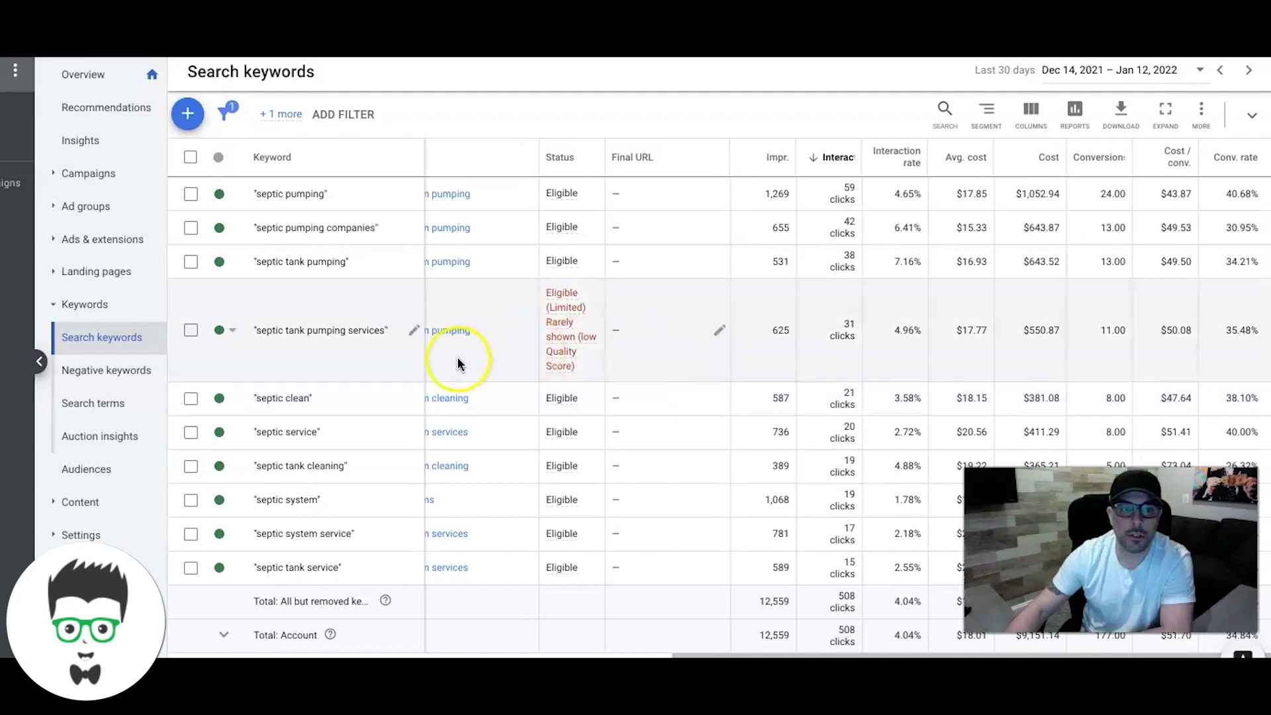
pyautogui.click(602, 362)
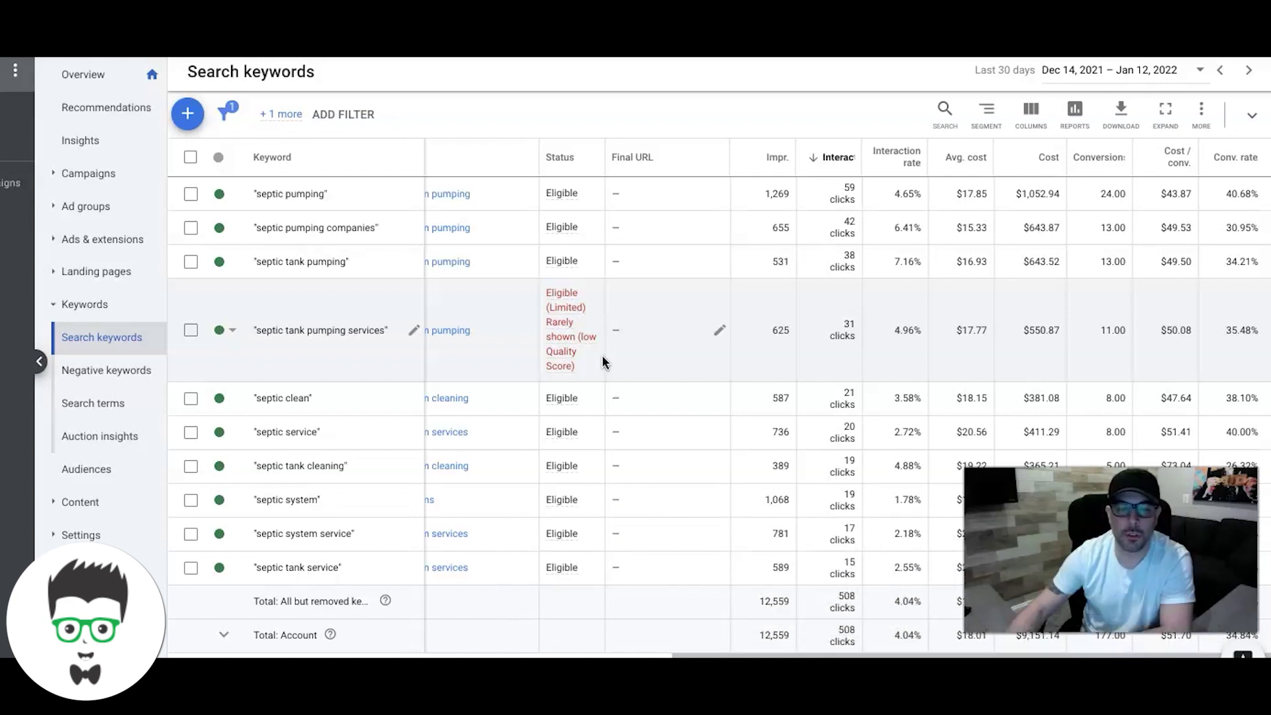
pyautogui.click(89, 182)
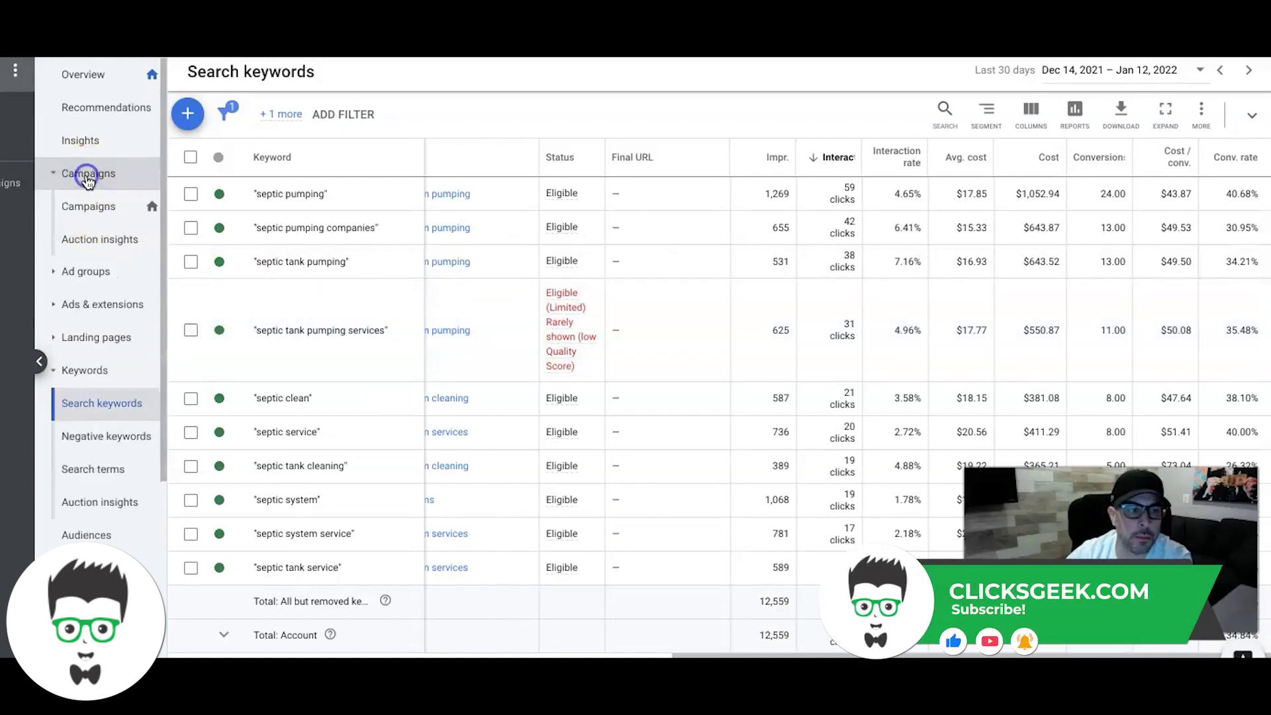
pyautogui.click(609, 348)
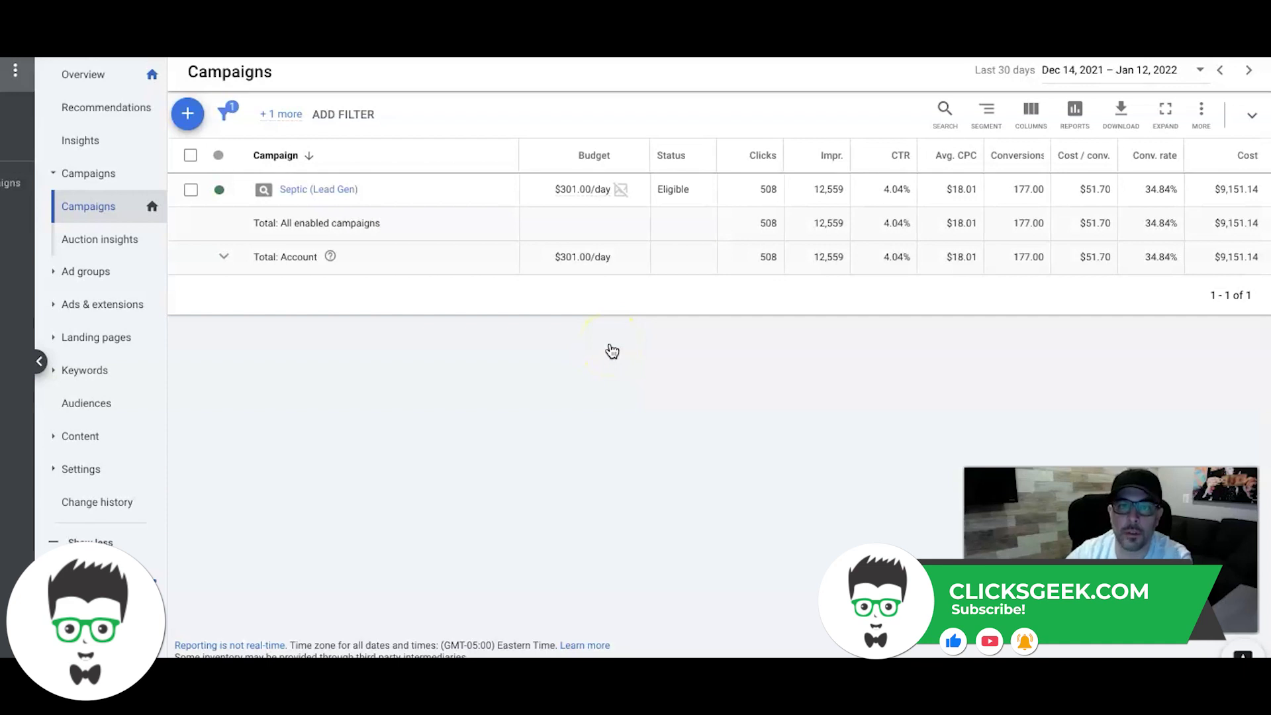